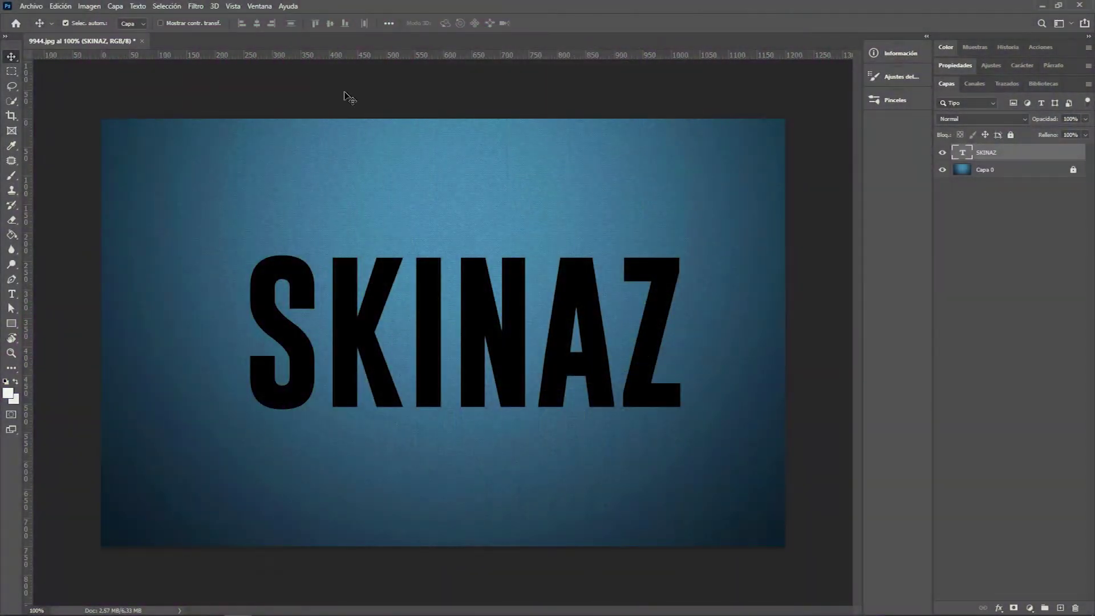
Nudge the black SKINAZ text about 12 px left, briefly edit the type, then commit it
left_click(144, 157)
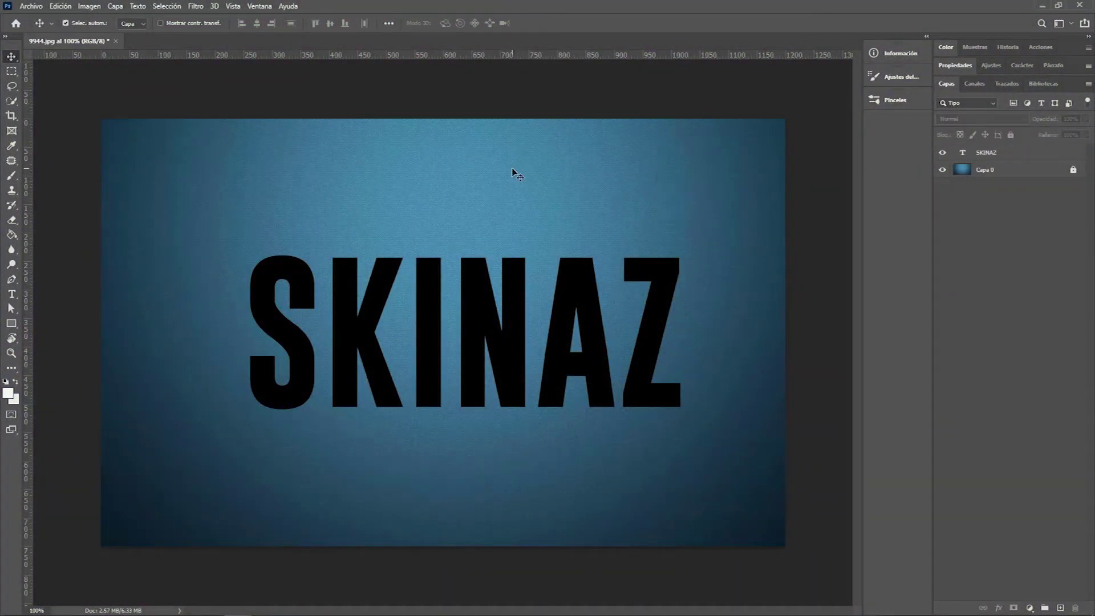
left_click_drag(433, 296, 429, 294)
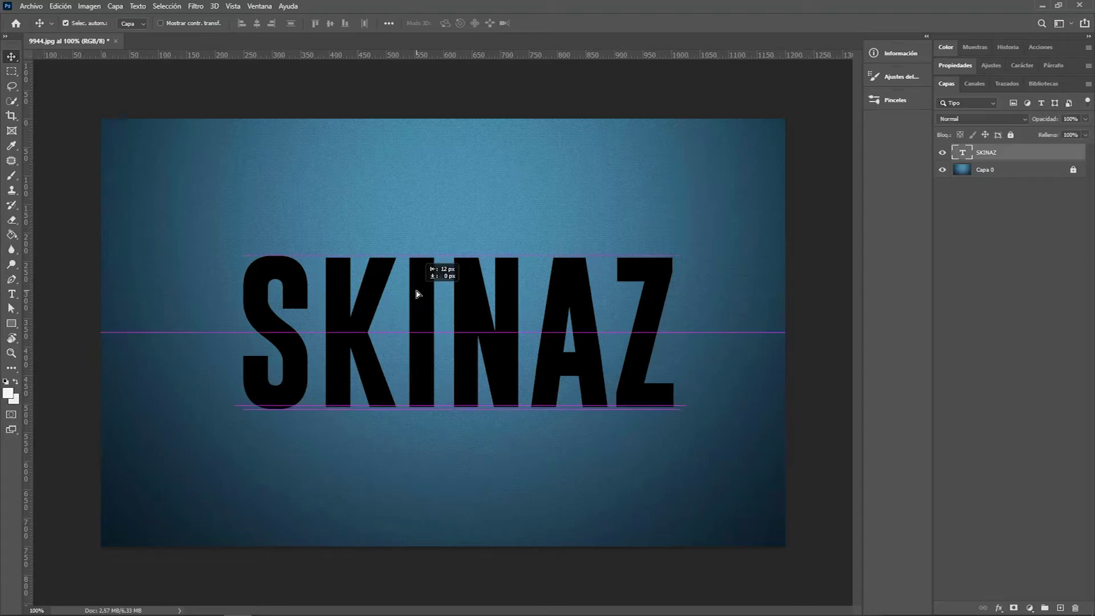
key("t")
left_click_drag(529, 394, 228, 267)
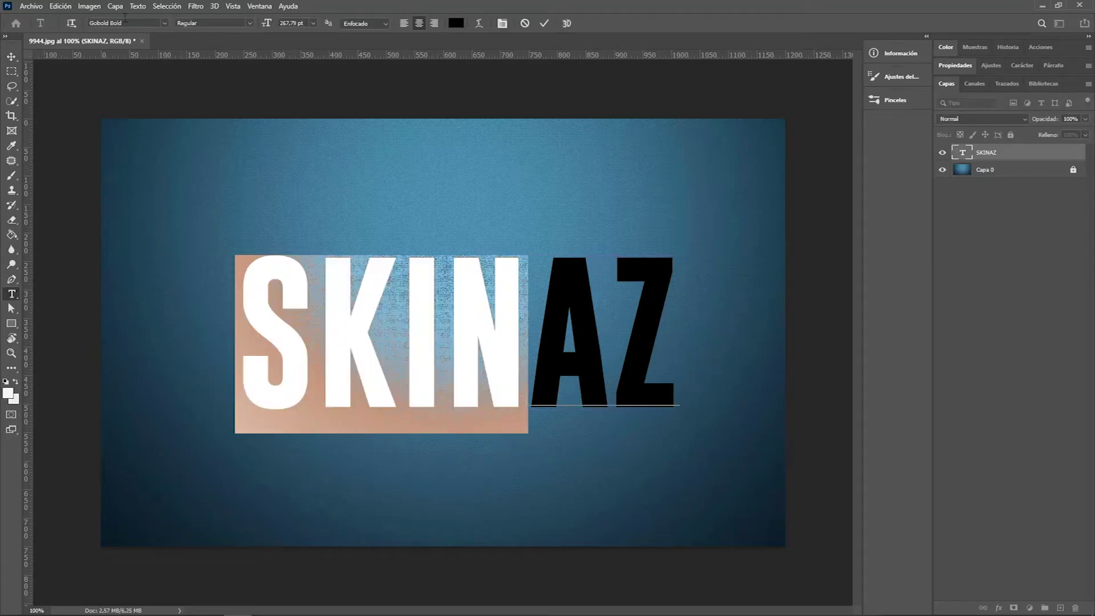
left_click(519, 396)
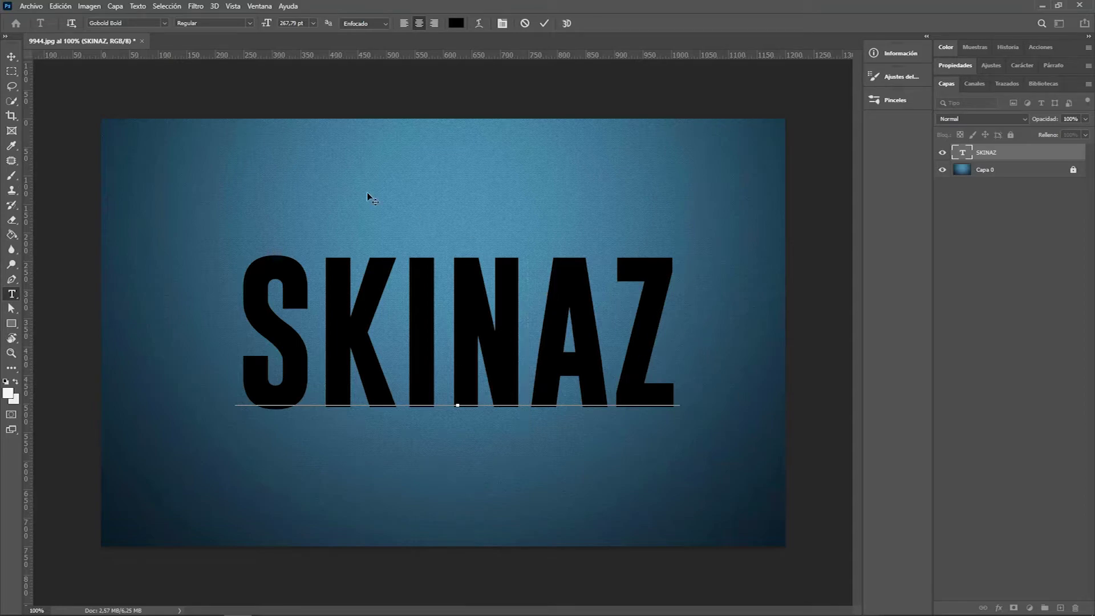
key("Escape")
key("v")
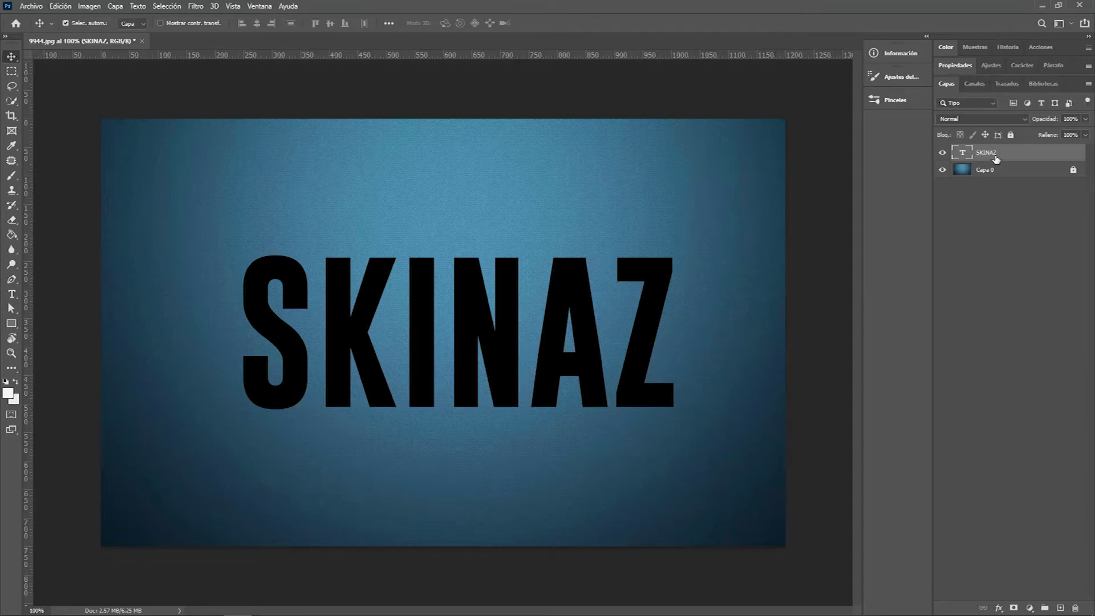
Open the SKINAZ layer's blending options and enable a 7 px Trazo stroke
right_click(996, 157)
left_click(951, 112)
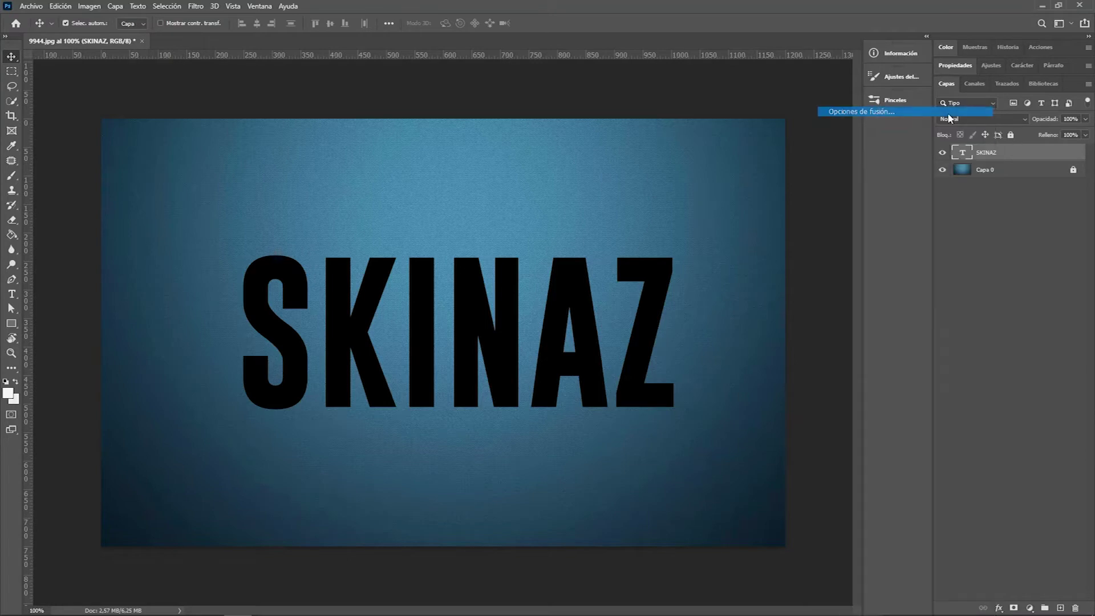
left_click(268, 222)
left_click(279, 222)
left_click_drag(353, 127, 508, 91)
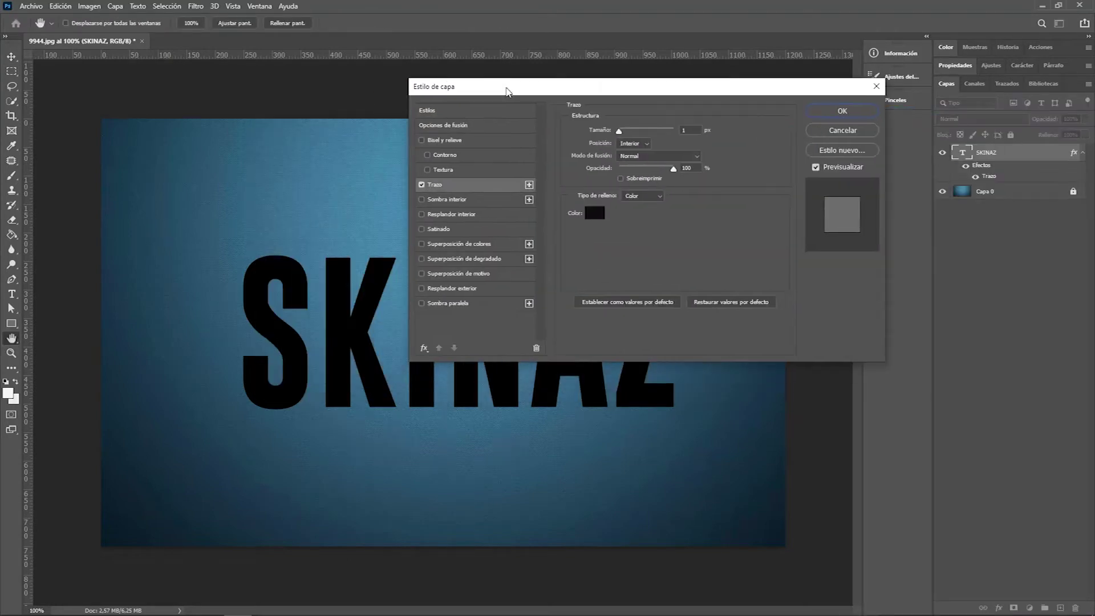
left_click(681, 131)
type("7")
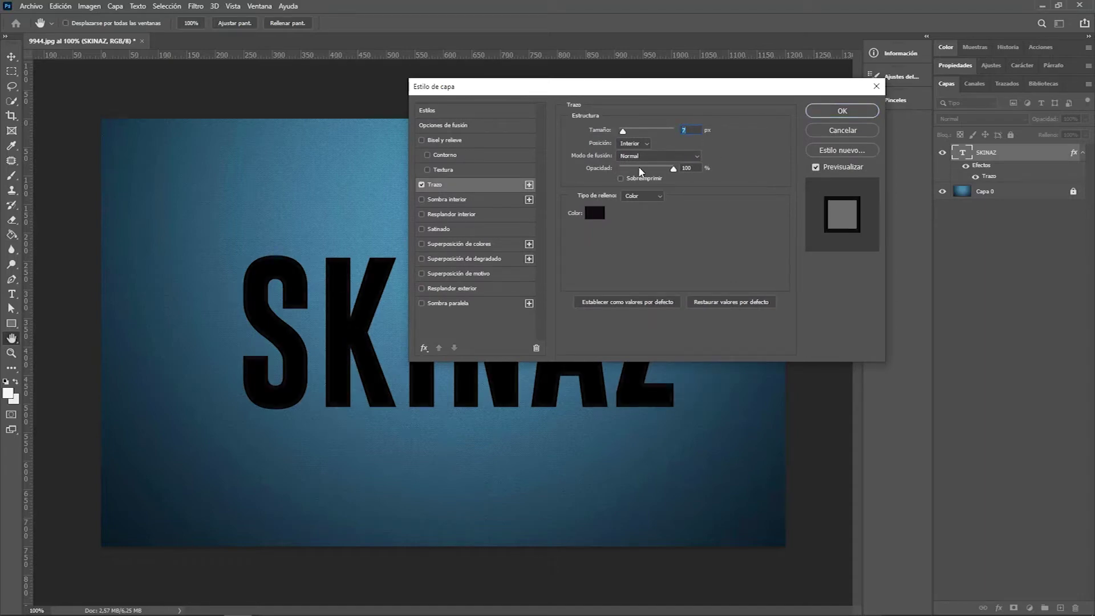
Make the stroke white with Posición Exterior, apply it, and duplicate the layer
left_click(599, 214)
left_click(729, 321)
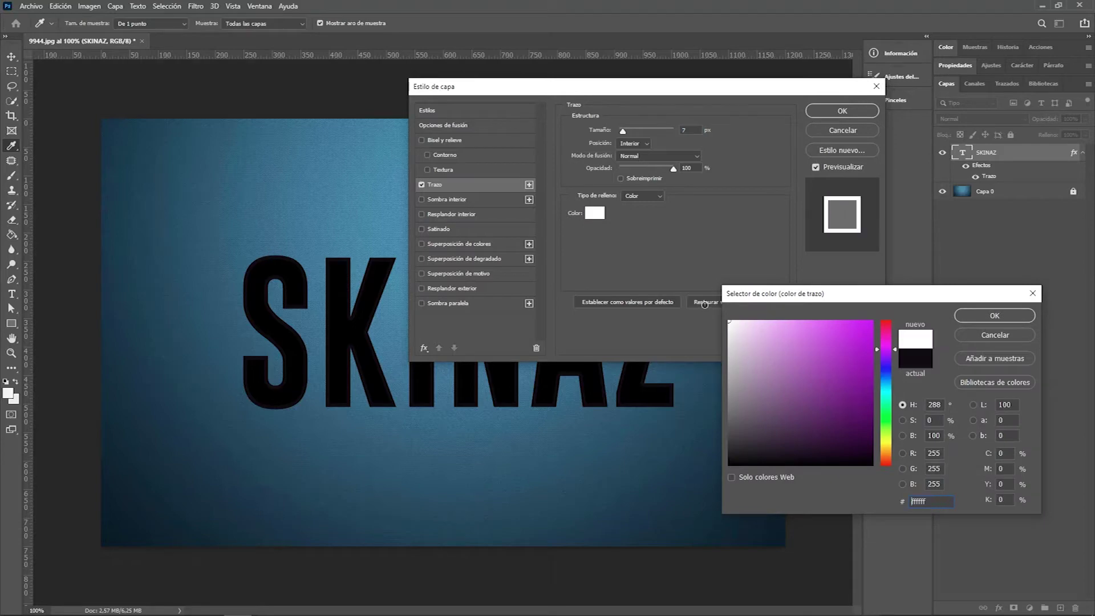
left_click(994, 315)
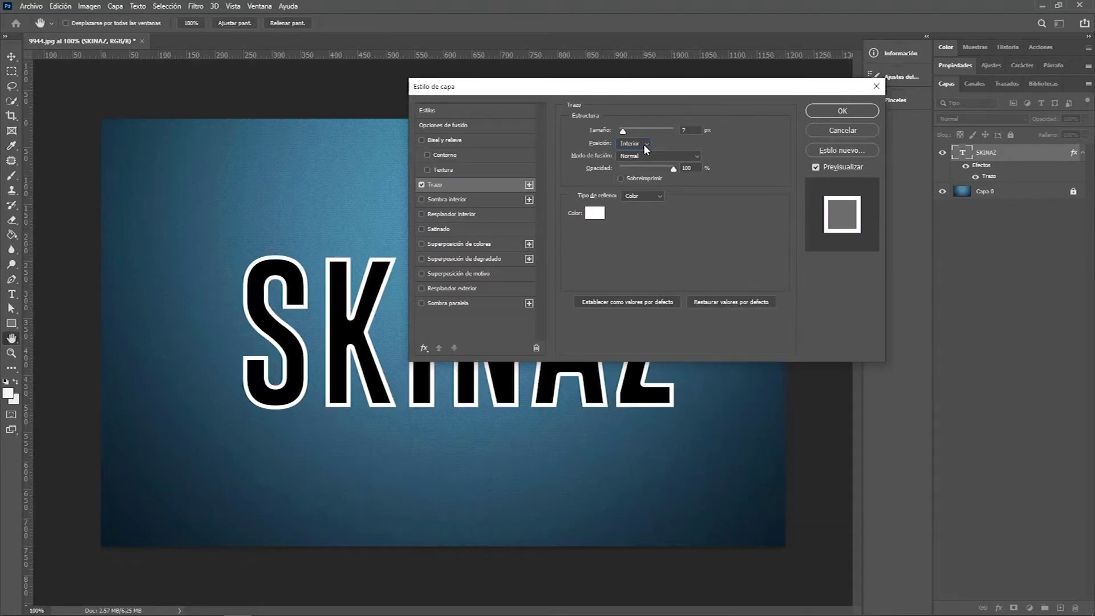
left_click(646, 160)
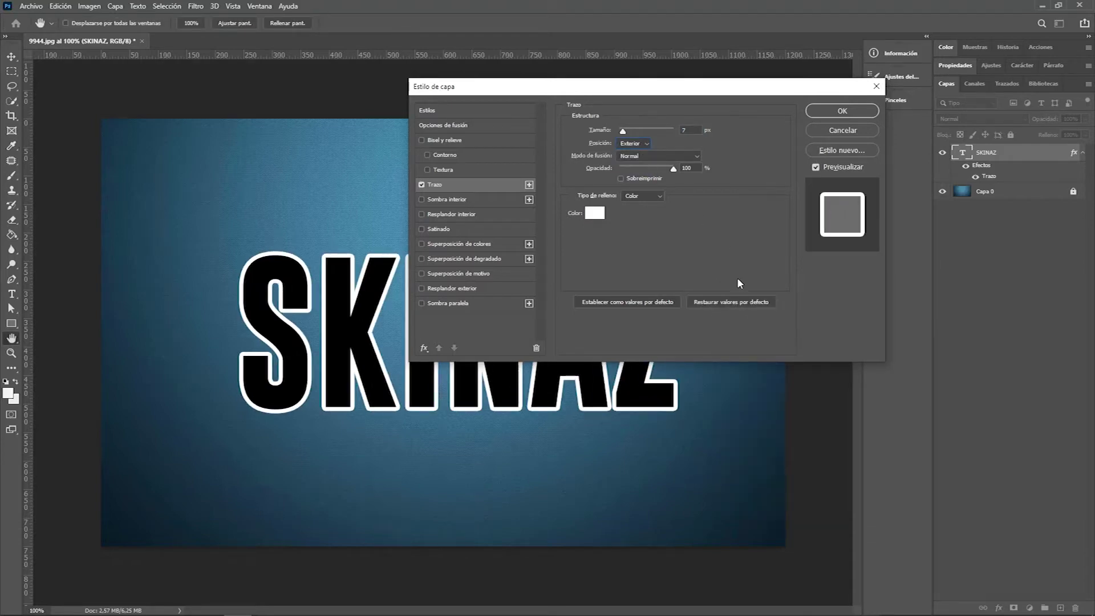
left_click(842, 112)
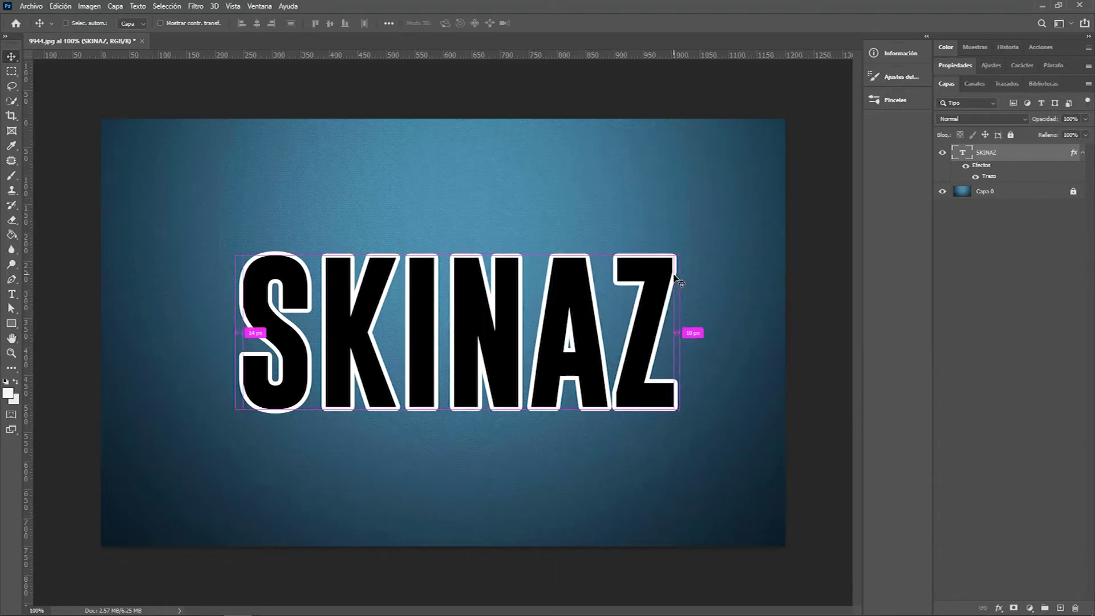
key("ctrl+j")
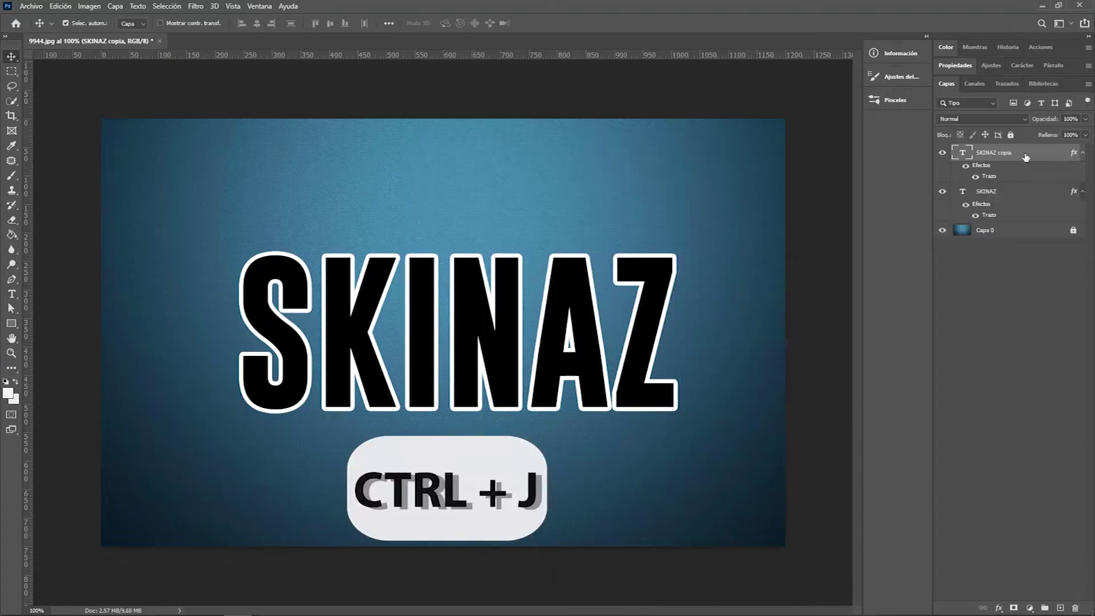
Rasterize the copied SKINAZ text and rotate it -60 degrees
right_click(1025, 157)
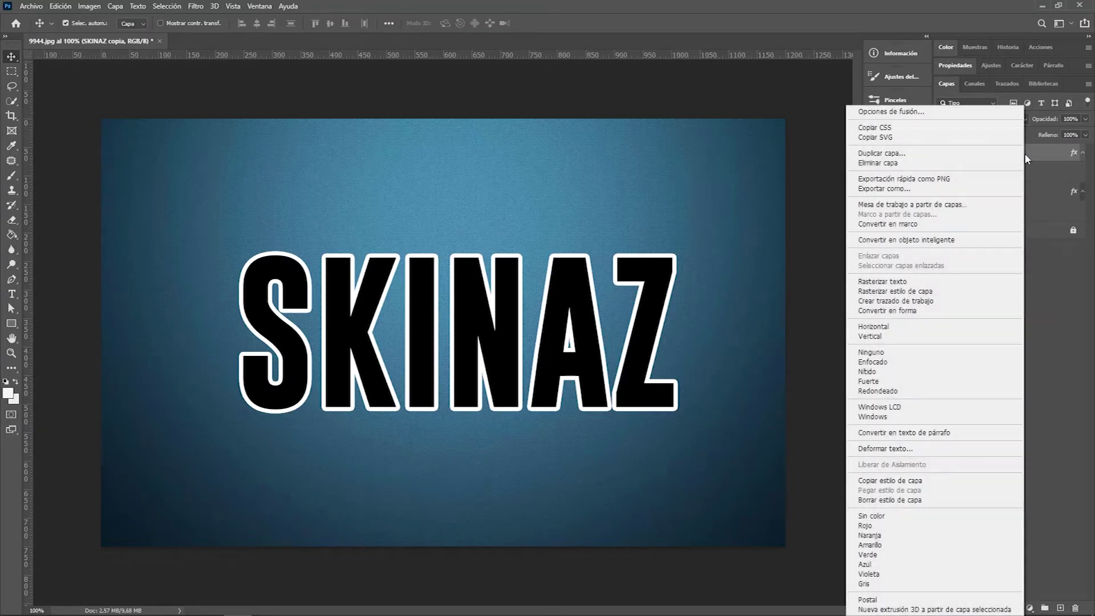
left_click(952, 292)
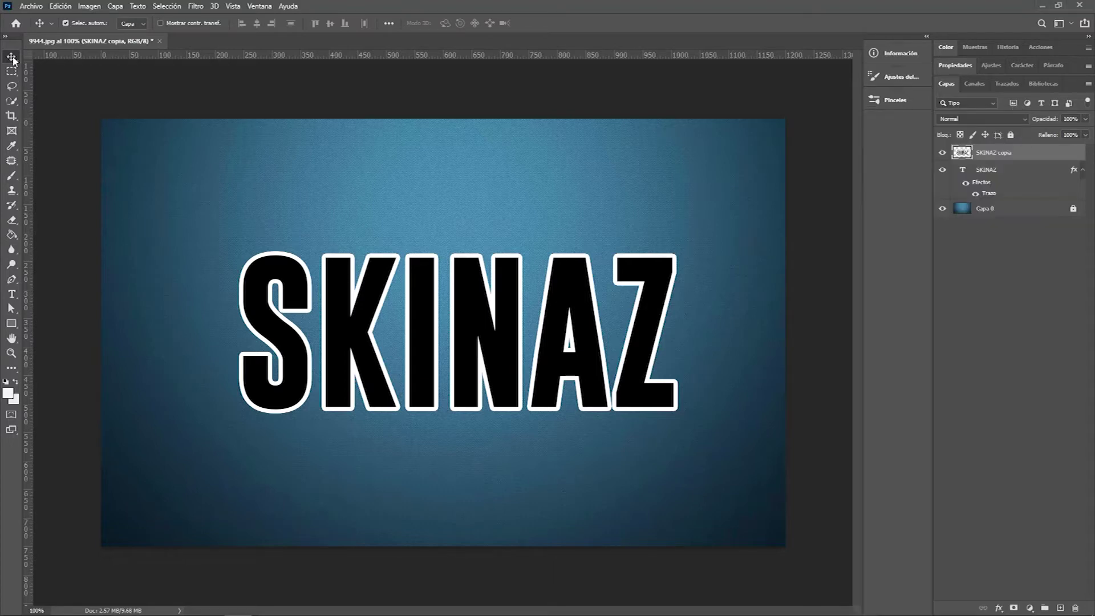
left_click(161, 24)
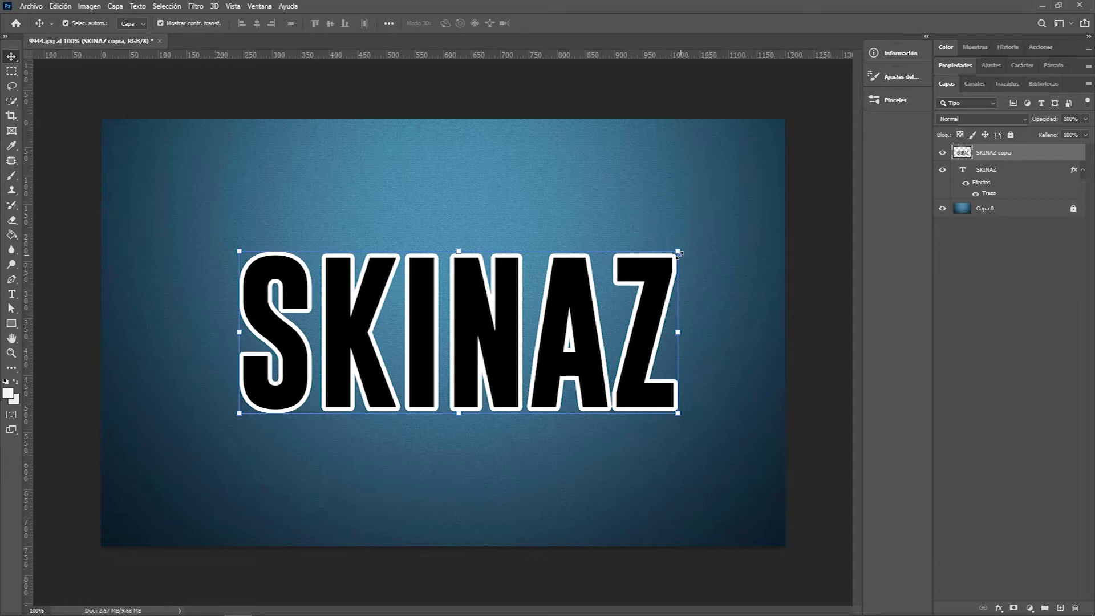
left_click_drag(675, 266, 675, 264)
key("ctrl+t")
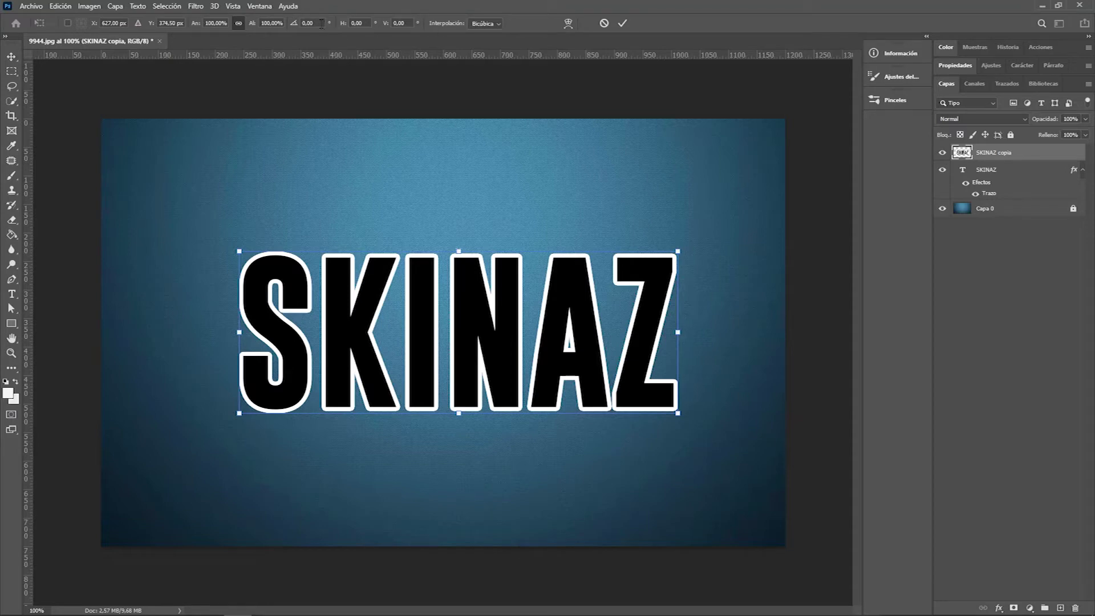
left_click(292, 24)
type("-")
type("60")
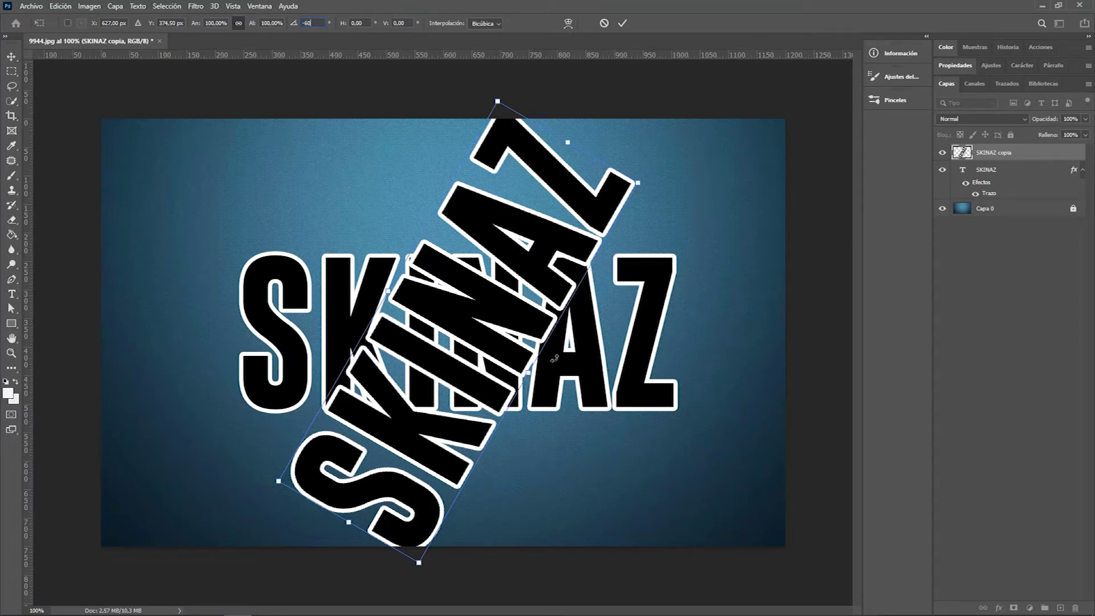
key("Return")
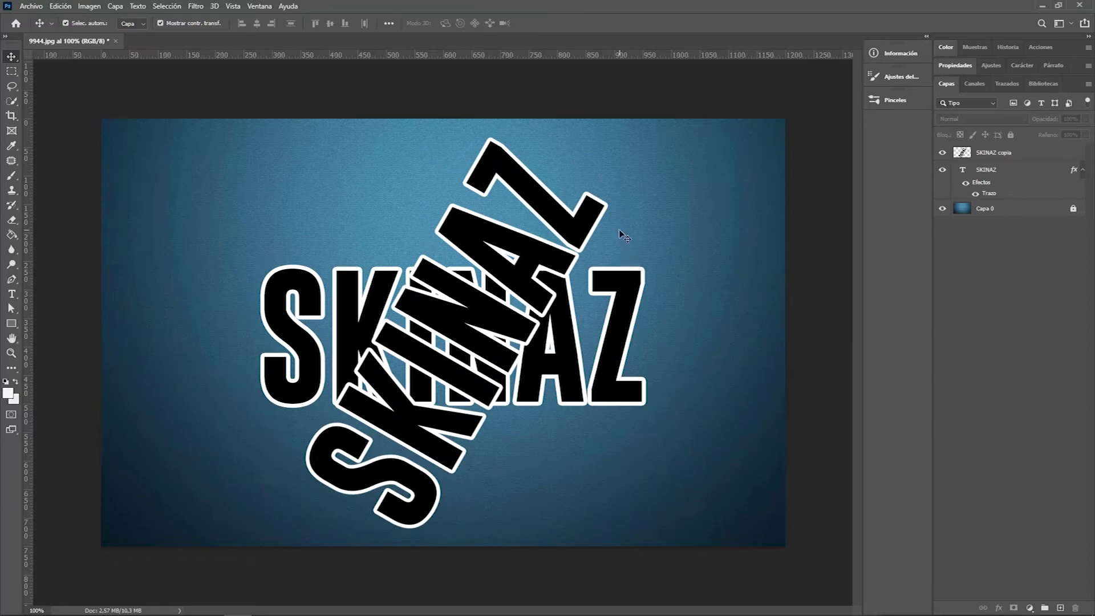
Duplicate the rotated SKINAZ copia and rotate the new copy by 6.6 degrees
left_click(989, 155)
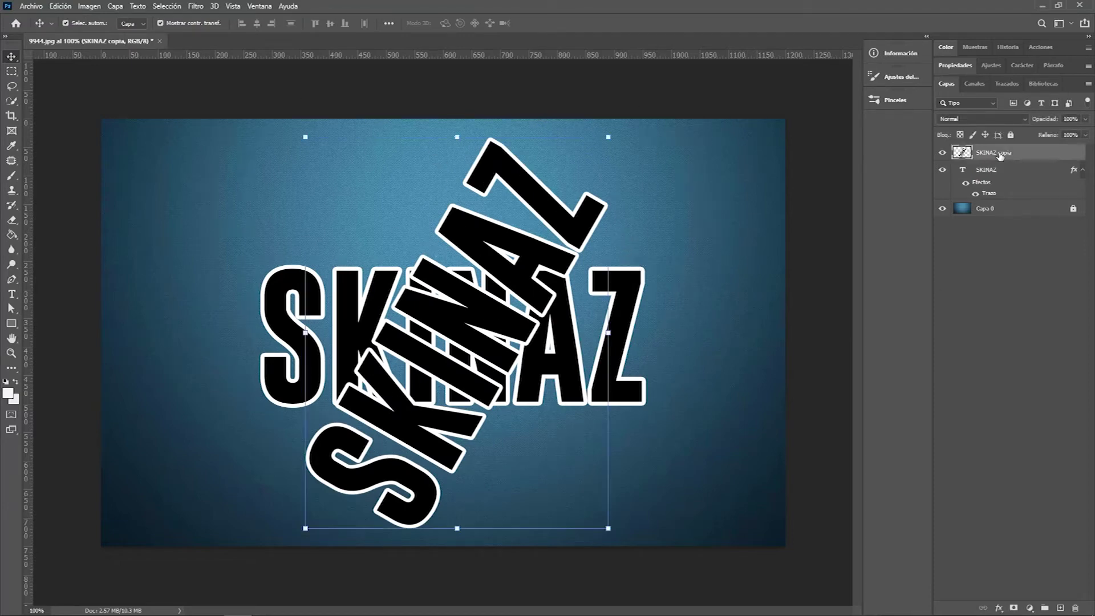
key("ctrl+j")
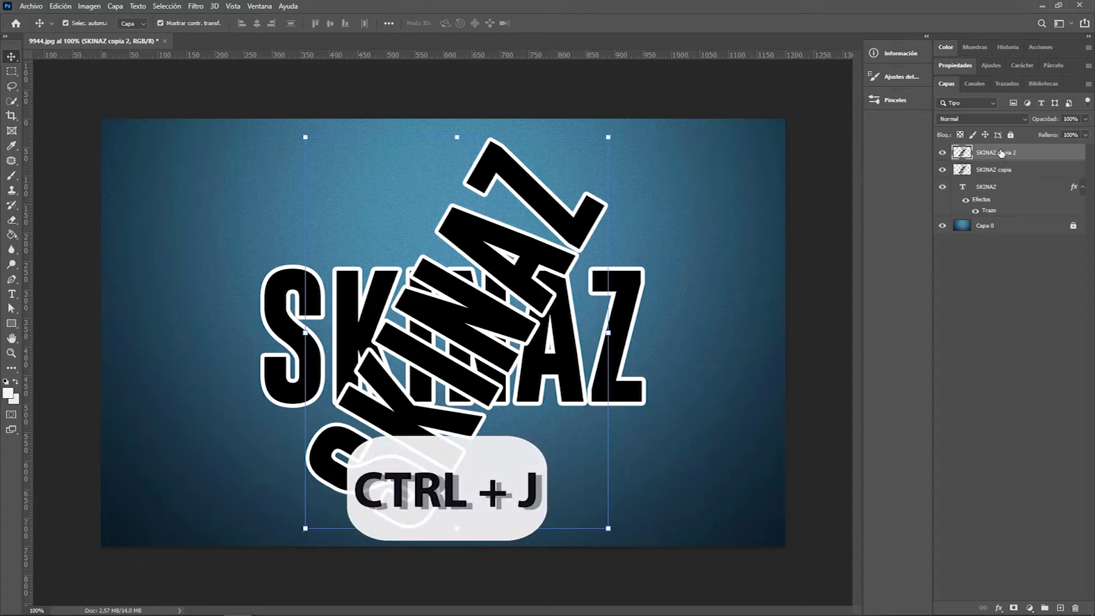
key("ctrl+t")
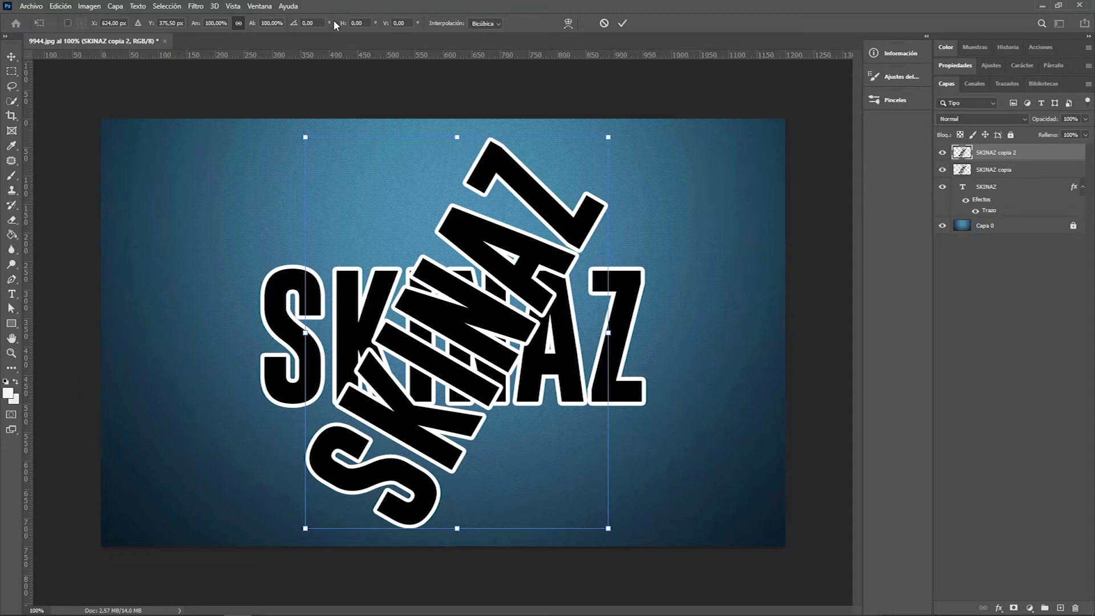
type("6")
key("Return")
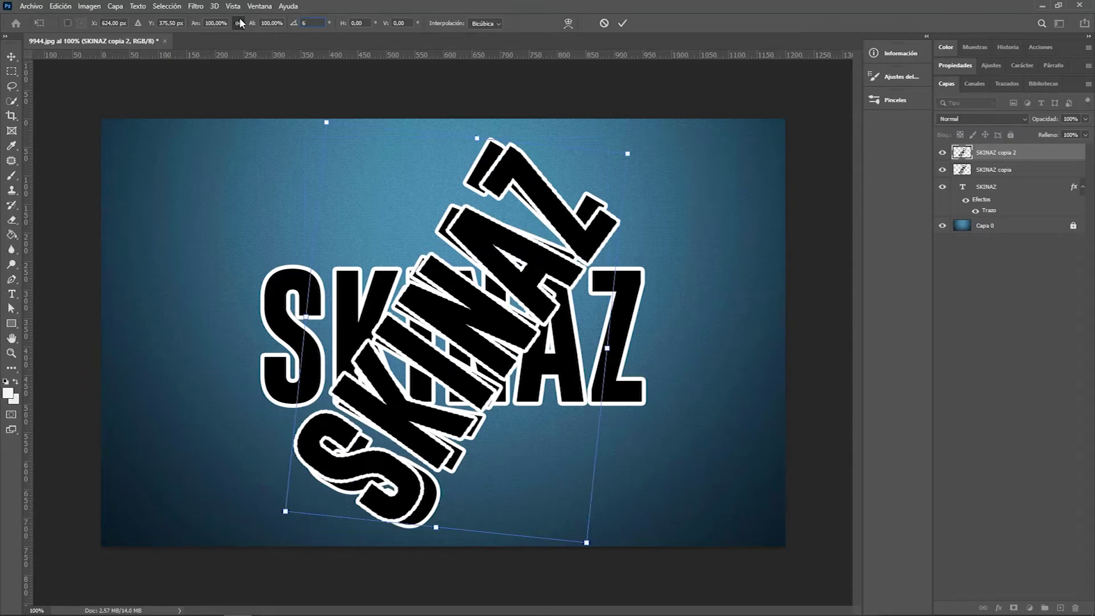
type(",6")
key("Return")
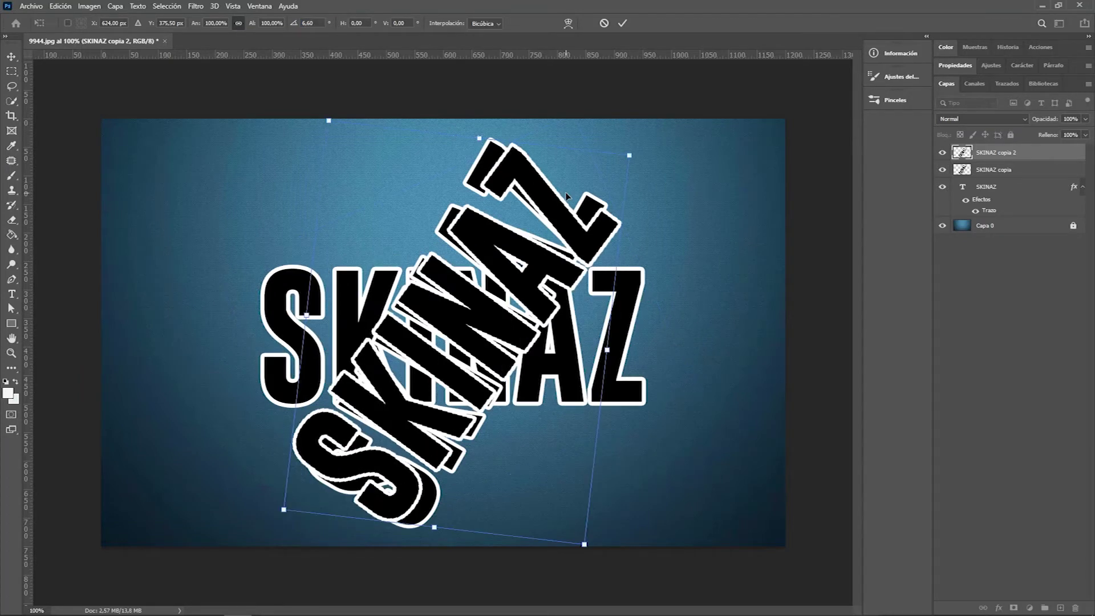
key("Return")
left_click(570, 232)
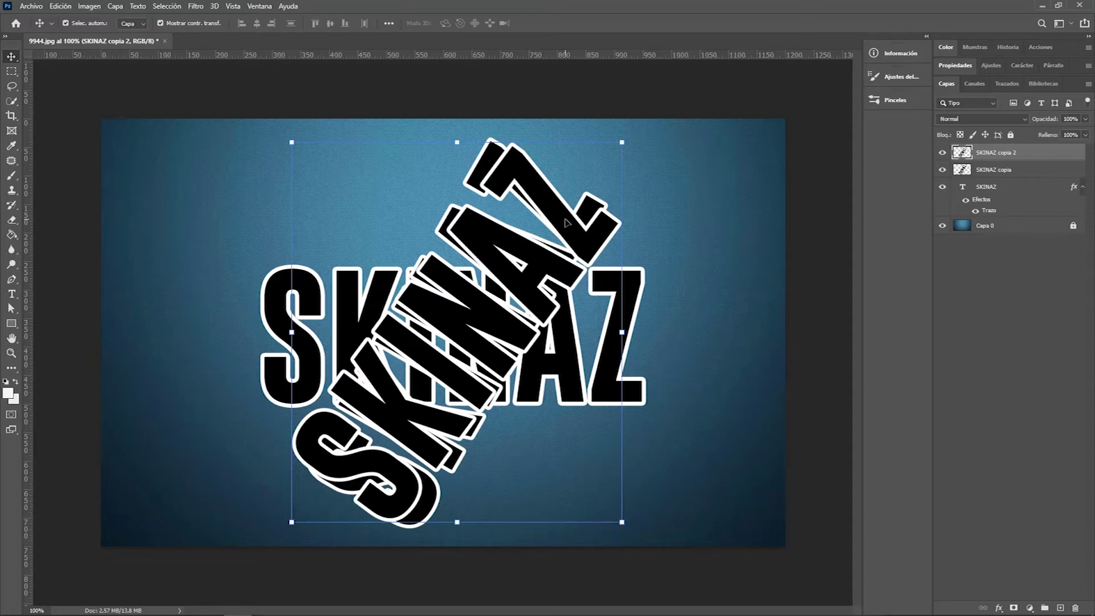
Repeat the transform with Alt+Ctrl+Shift+T for more copies, then select all rotated copies
key("ctrl+alt+shift+t")
key("ctrl+alt+shift+t")
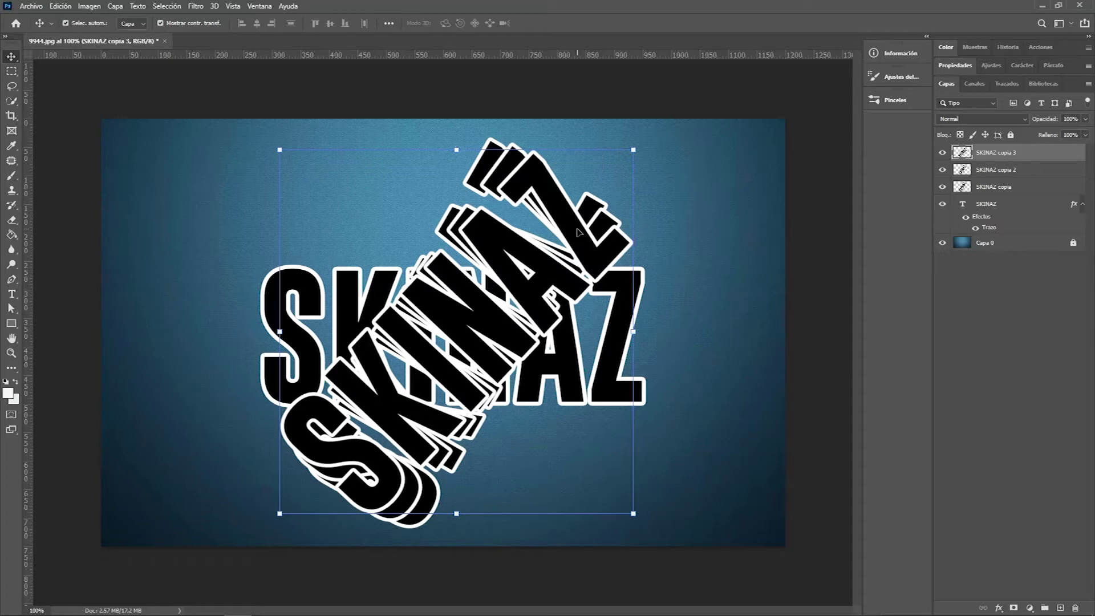
key("ctrl+alt+shift+t")
key("ctrl+alt+shift+t")
key("ctrl+alt+shift+t")
key("ctrl+alt+shift+t")
key("ctrl+alt+shift+t")
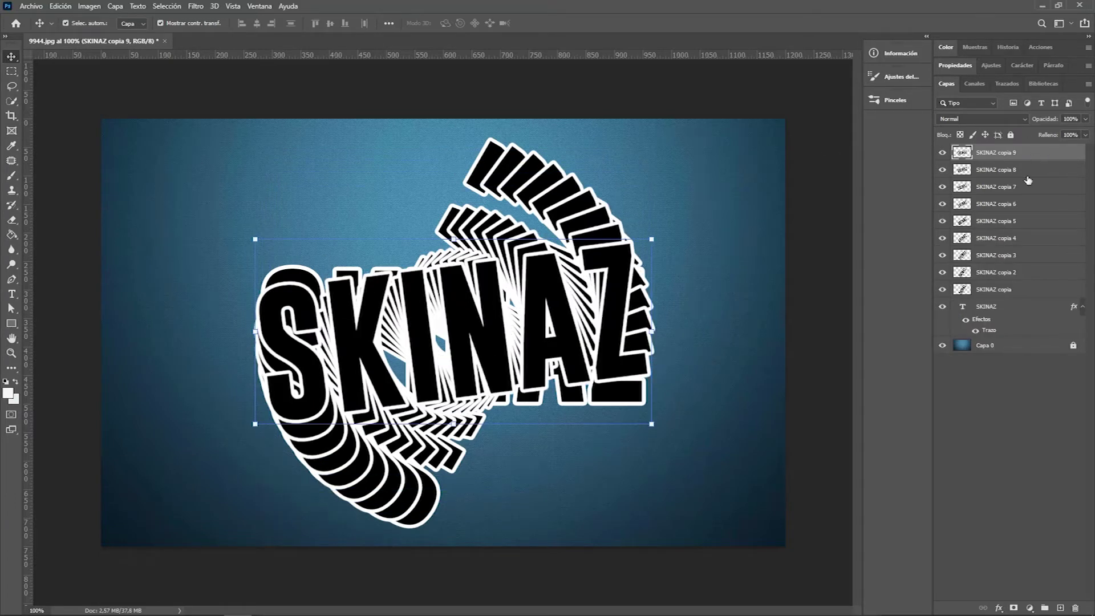
left_click(1026, 292, "shift")
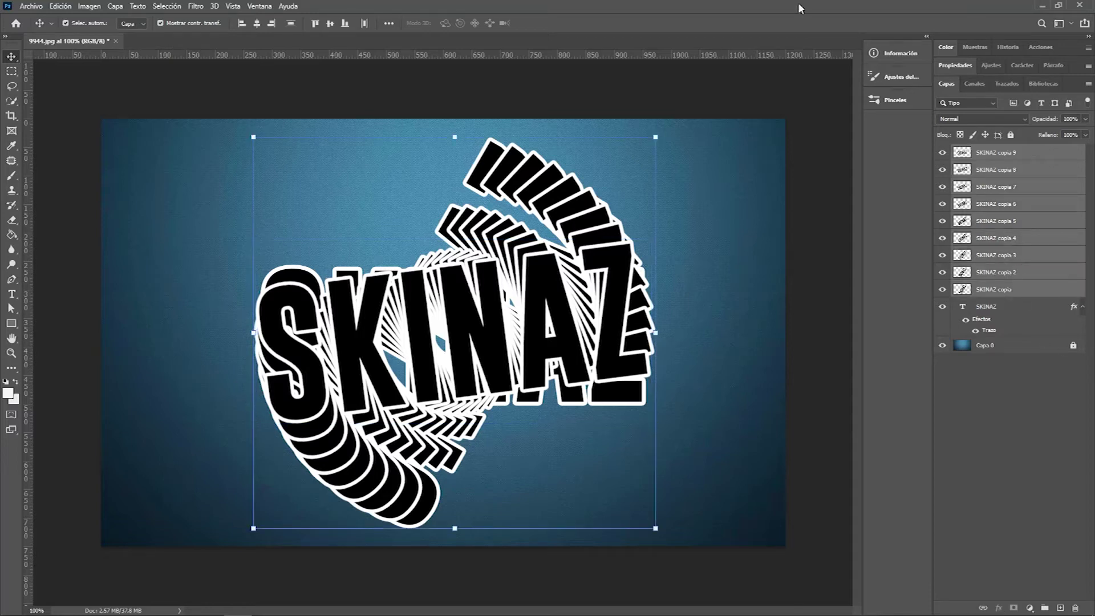
Group the nine copies as 'eFECTO', hide SKINAZ and Capa 0, and reselect the group
key("ctrl+g")
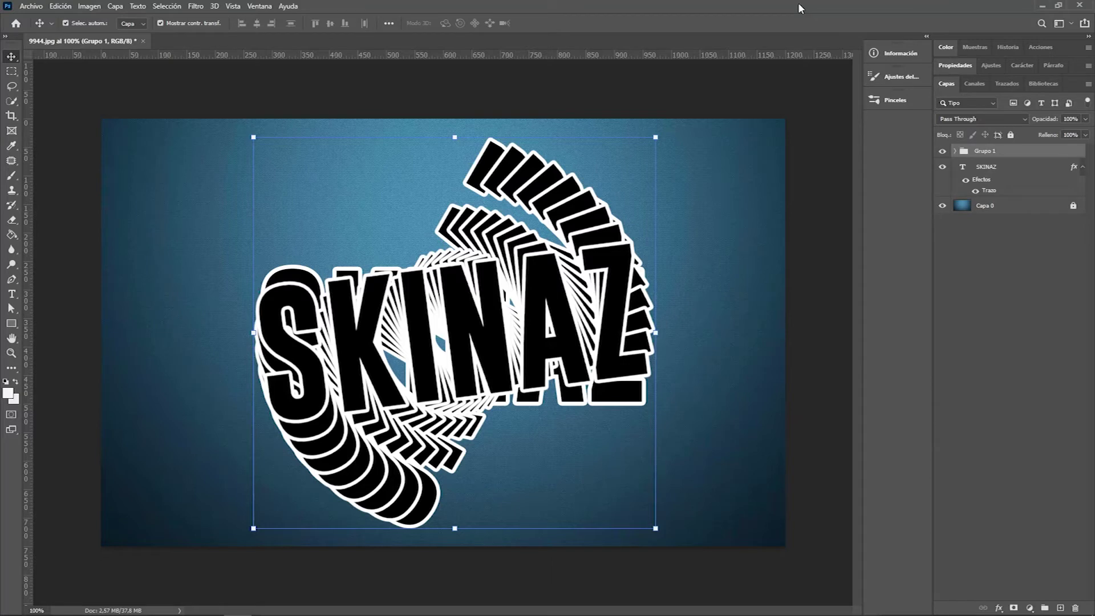
double_click(987, 151)
type("eFECTO")
key("Return")
left_click(932, 162)
left_click(945, 168)
left_click(943, 206)
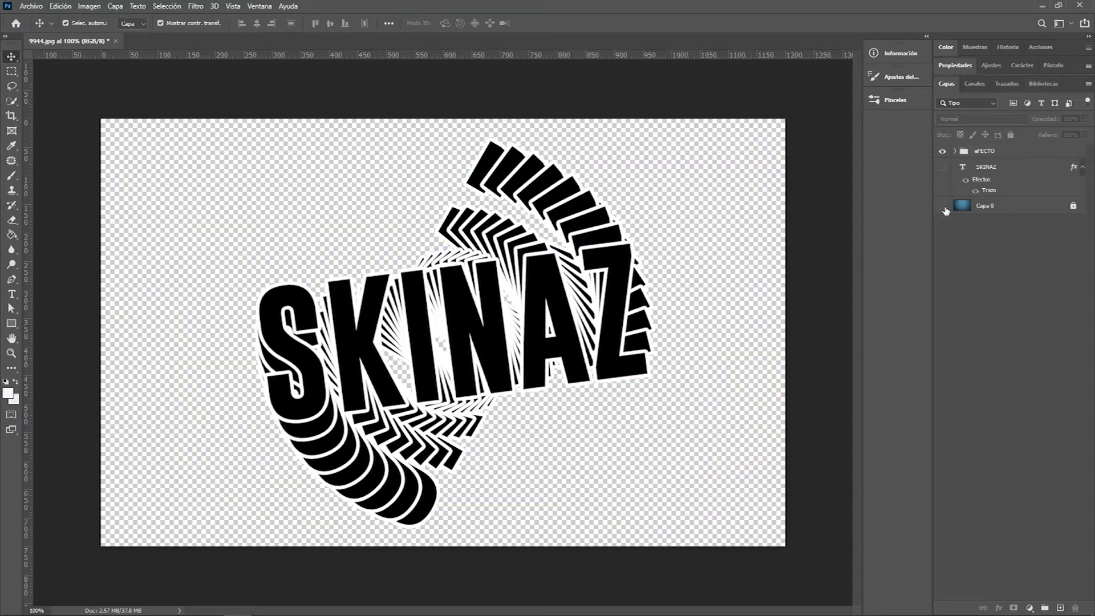
left_click(1013, 153)
Select the black letter fill via Gama de colores, Máscara rápida preview, tolerance 200
left_click(167, 6)
left_click(188, 117)
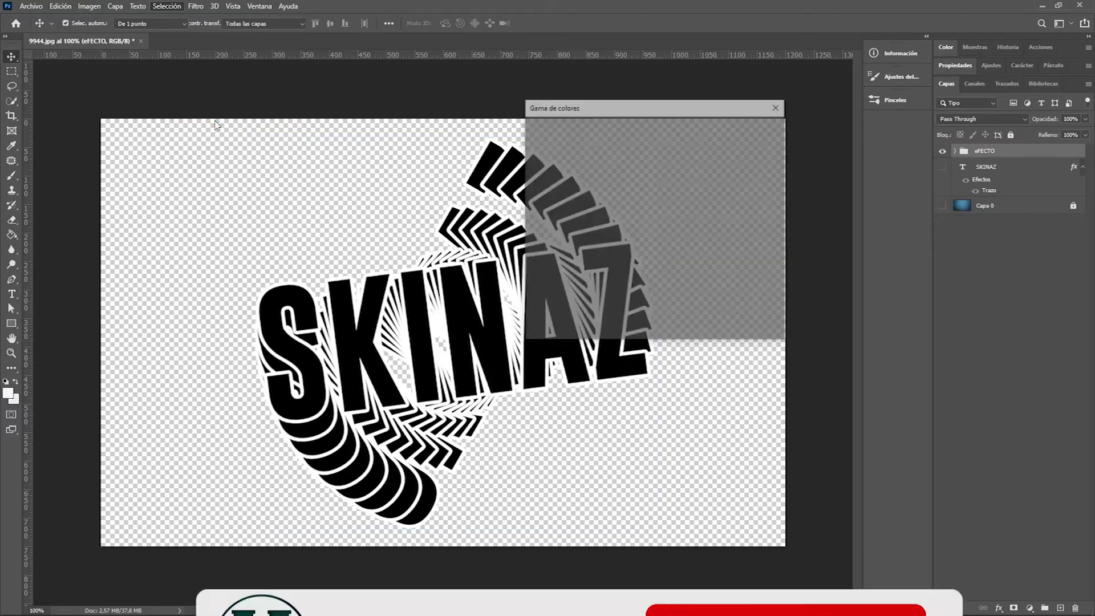
left_click(439, 392)
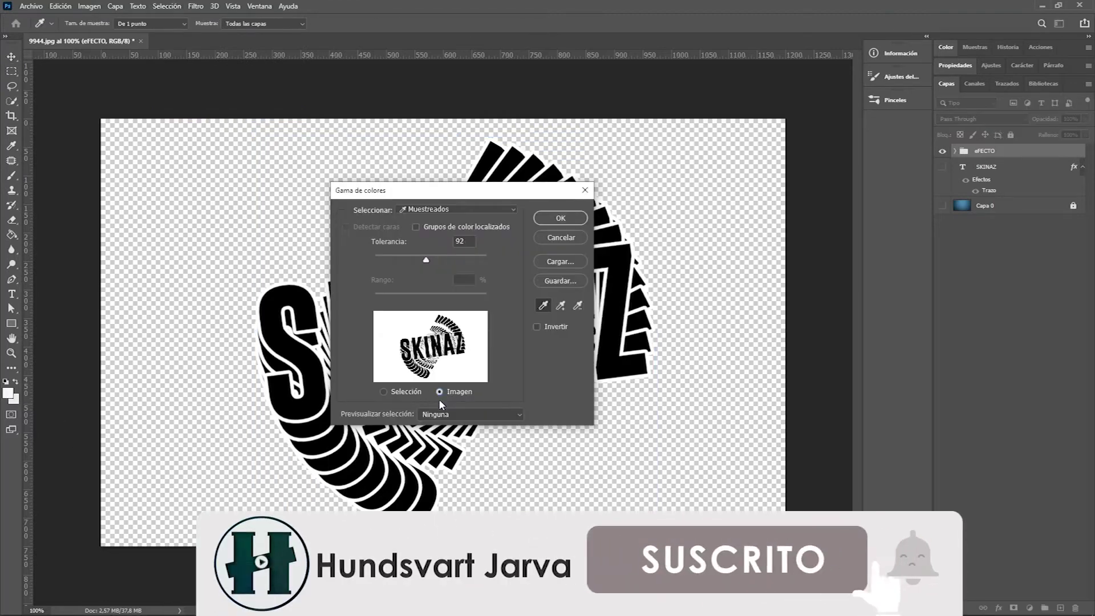
left_click(422, 414)
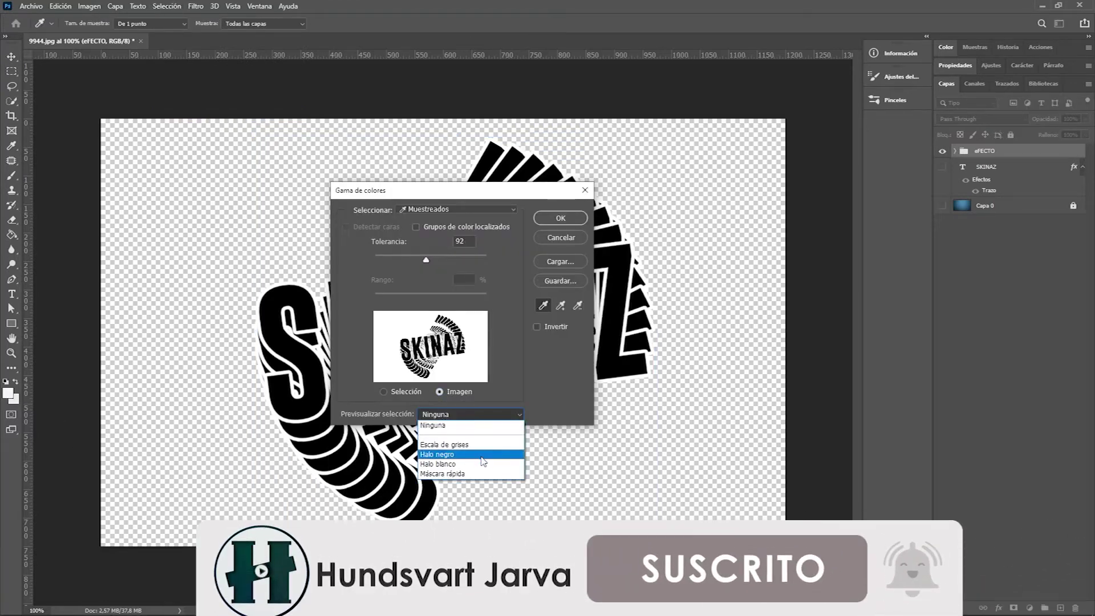
left_click(476, 474)
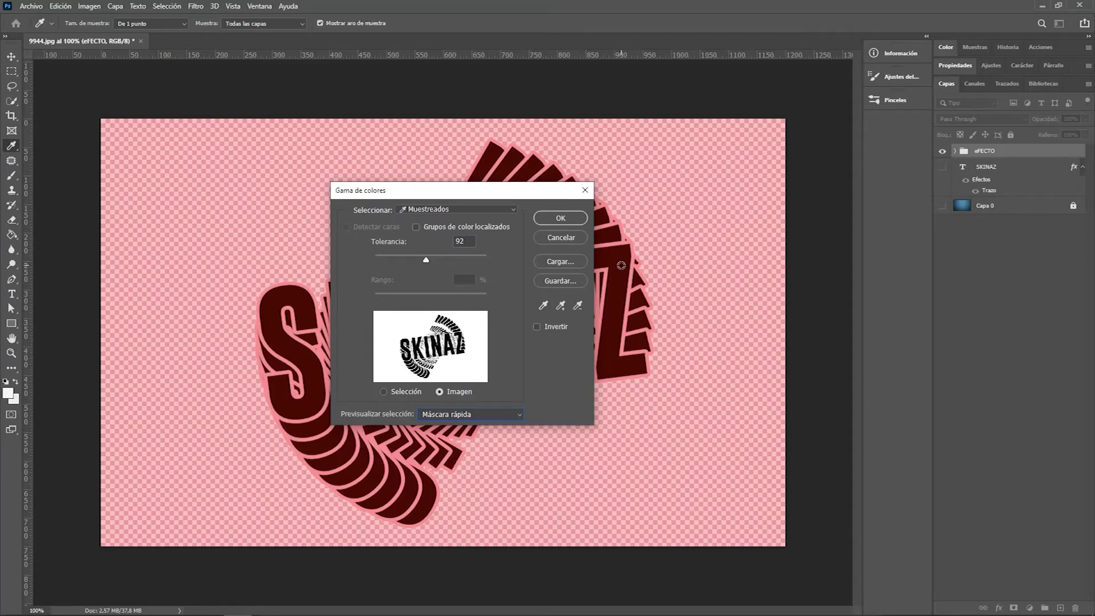
left_click(622, 266)
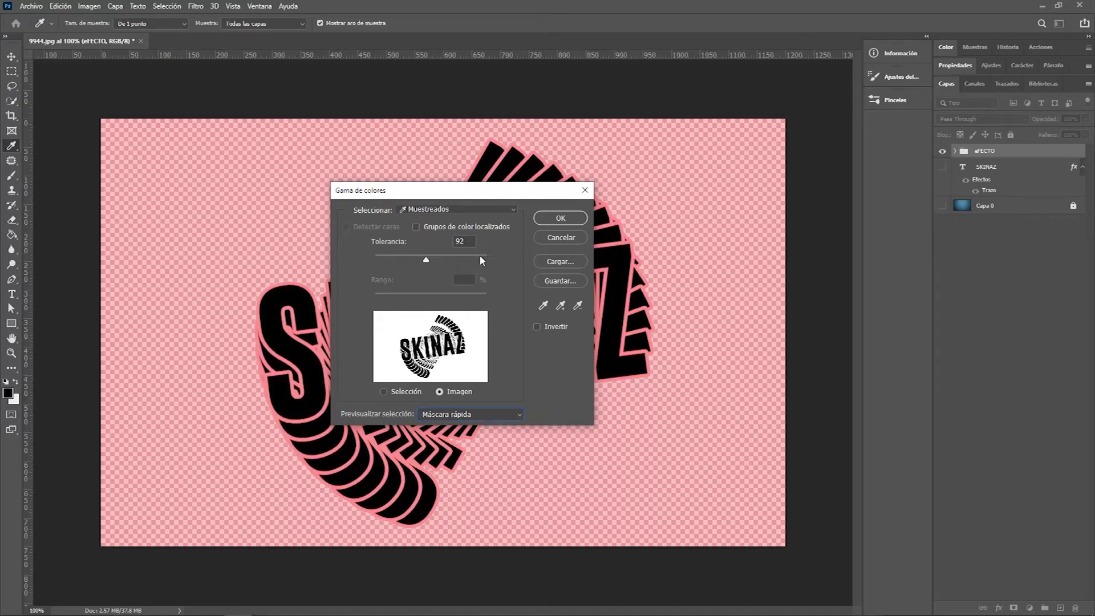
left_click(488, 260)
left_click(561, 218)
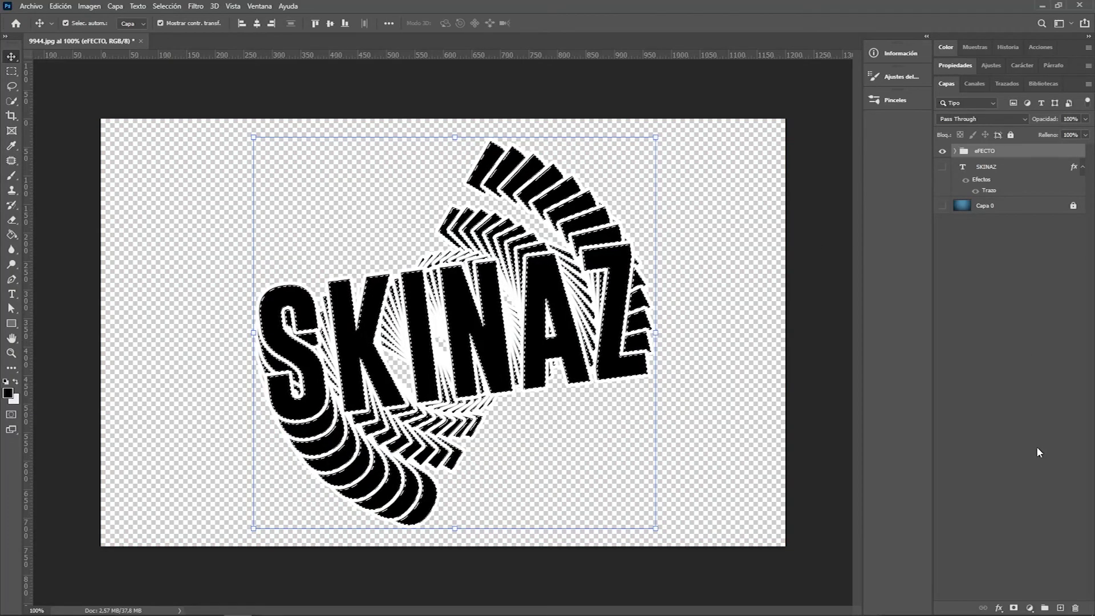
Alt-add a layer mask hiding the black fills, show SKINAZ and Capa 0, and move eFECTO below SKINAZ
key("alt")
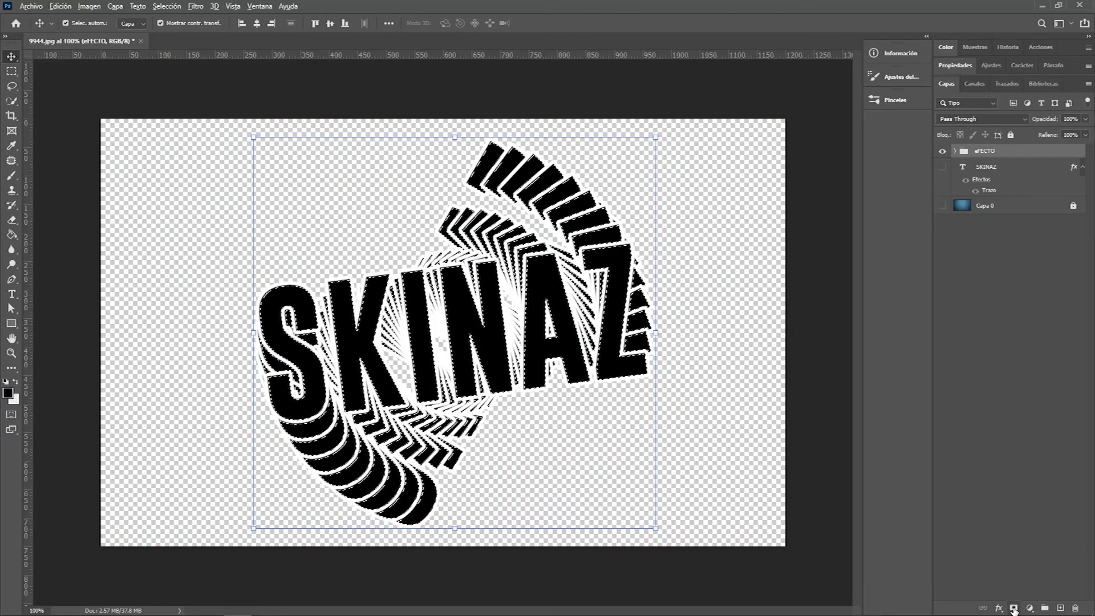
left_click(1013, 609, "alt")
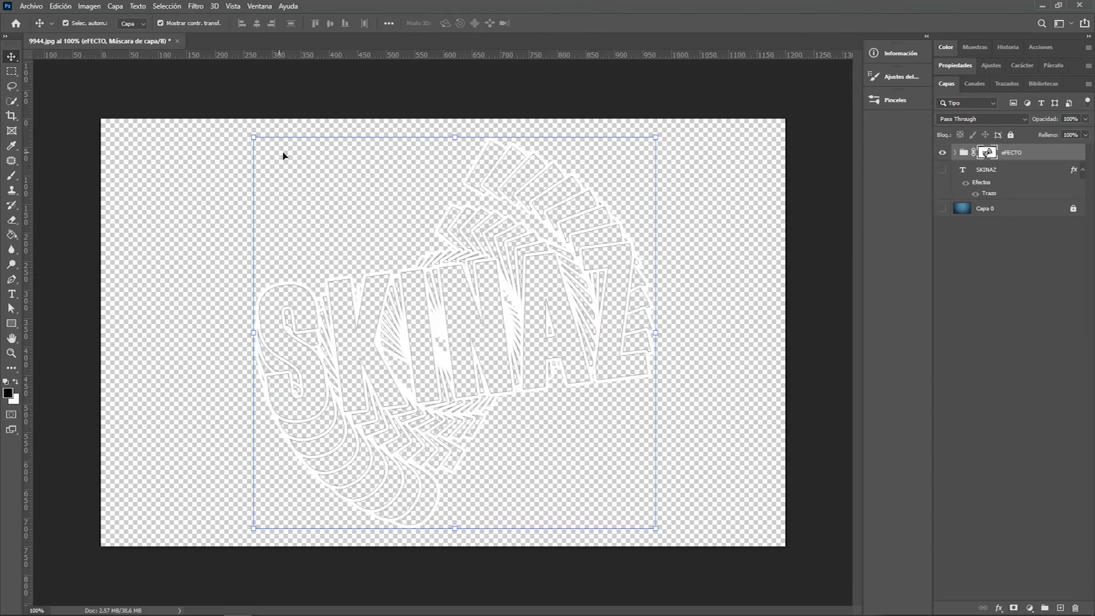
left_click(942, 169)
left_click(943, 209)
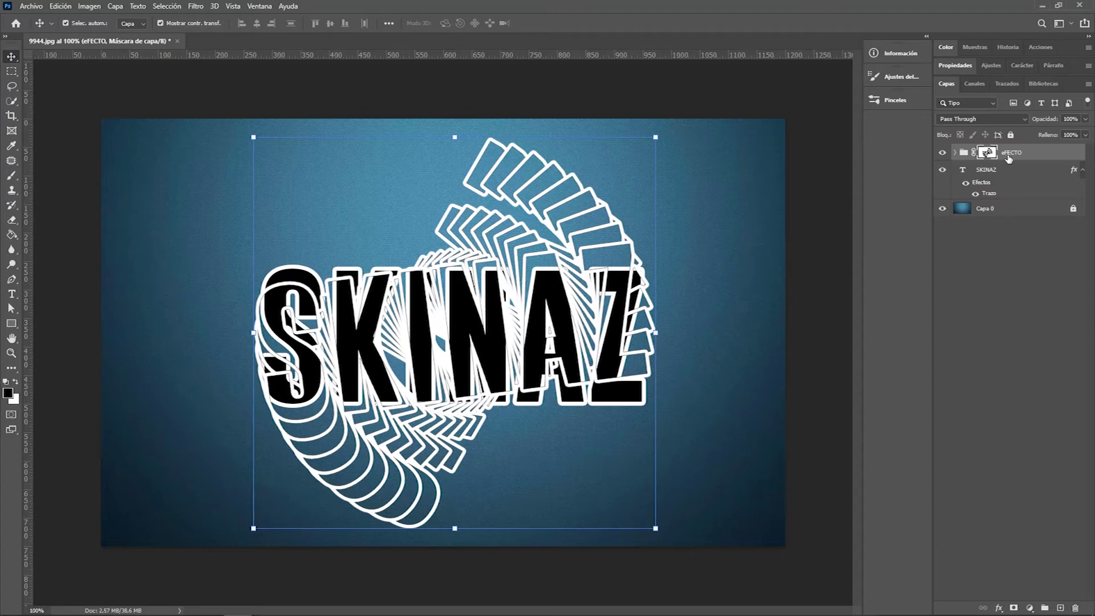
left_click_drag(1009, 158, 1015, 197)
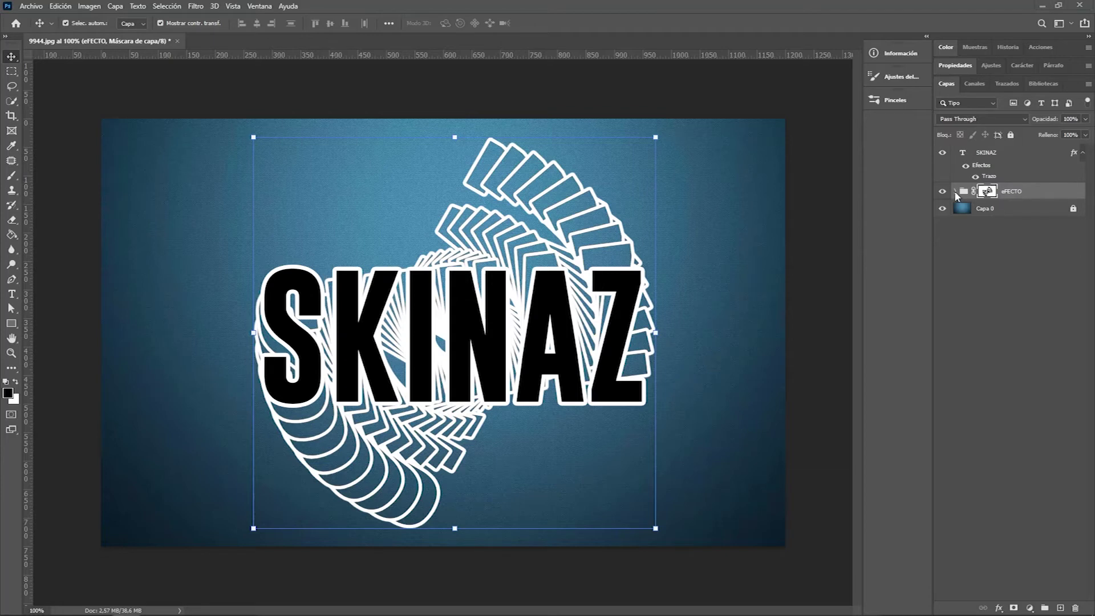
Set the bottom eFECTO copies' opacity to 10%, 20% and 30% in turn
left_click(957, 193)
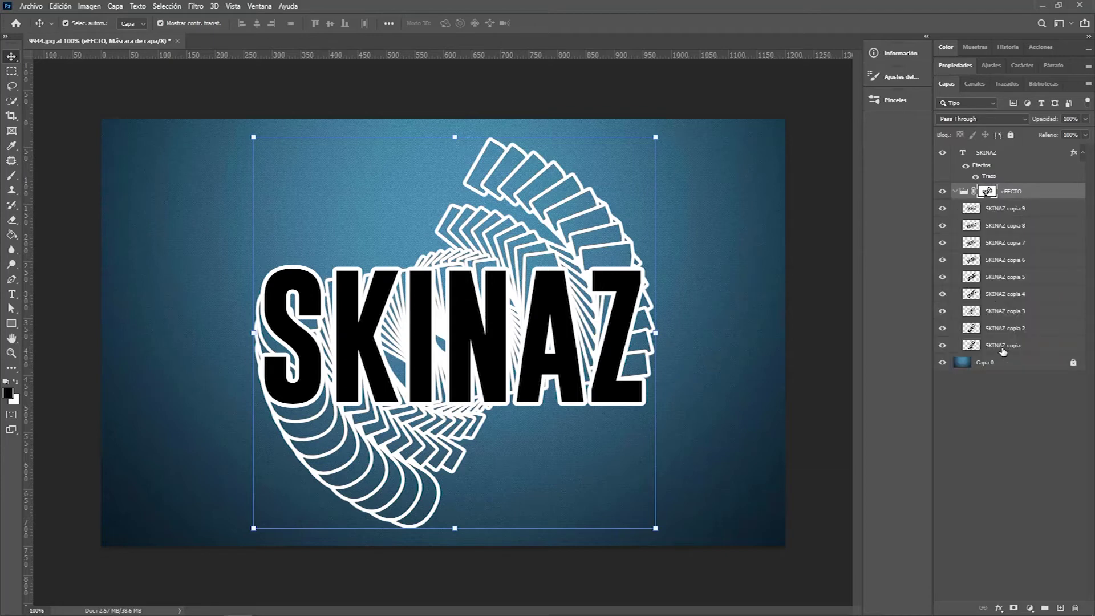
left_click(1004, 346)
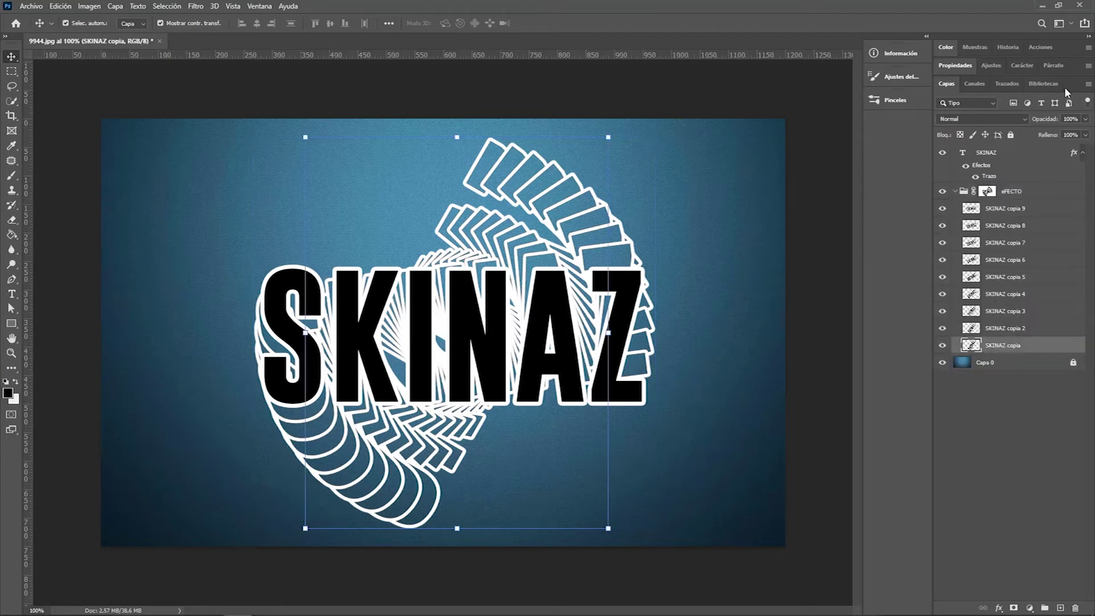
left_click(1070, 119)
type("10")
key("Return")
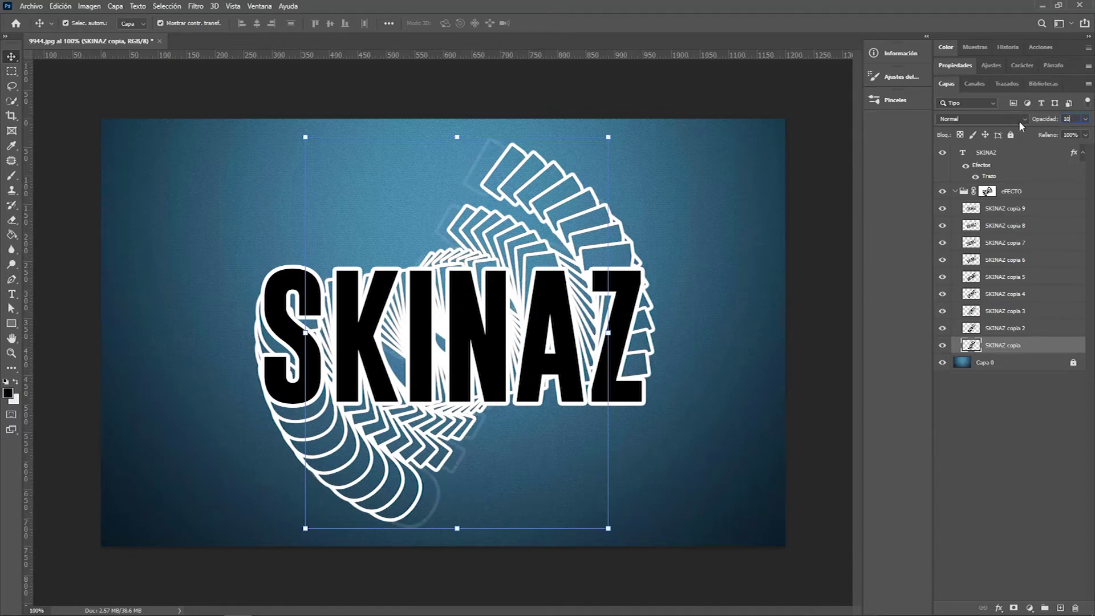
left_click(1036, 330)
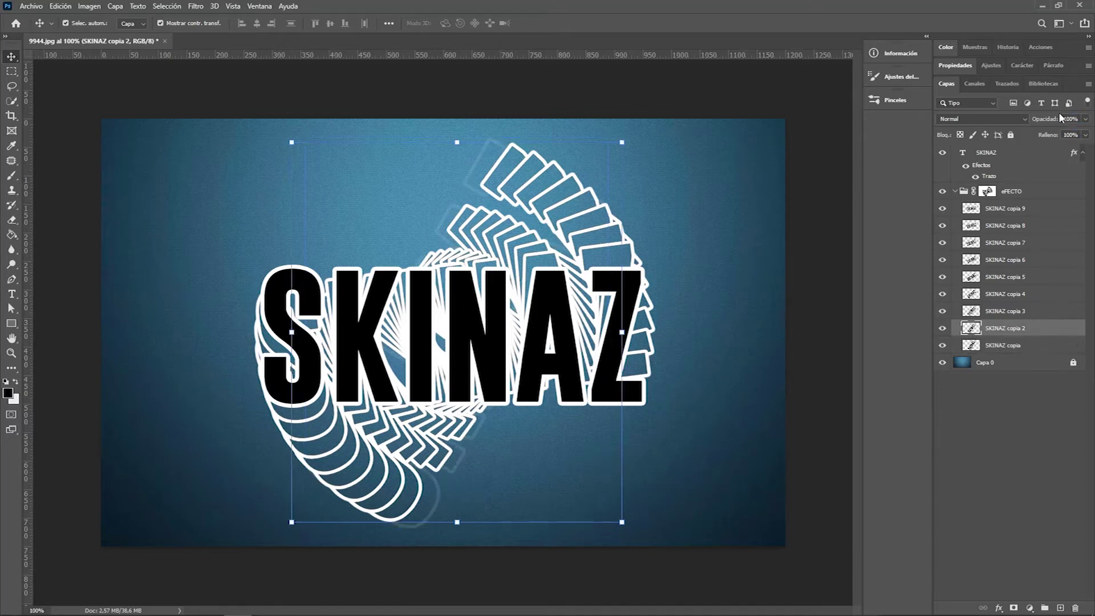
left_click(1071, 118)
type("20")
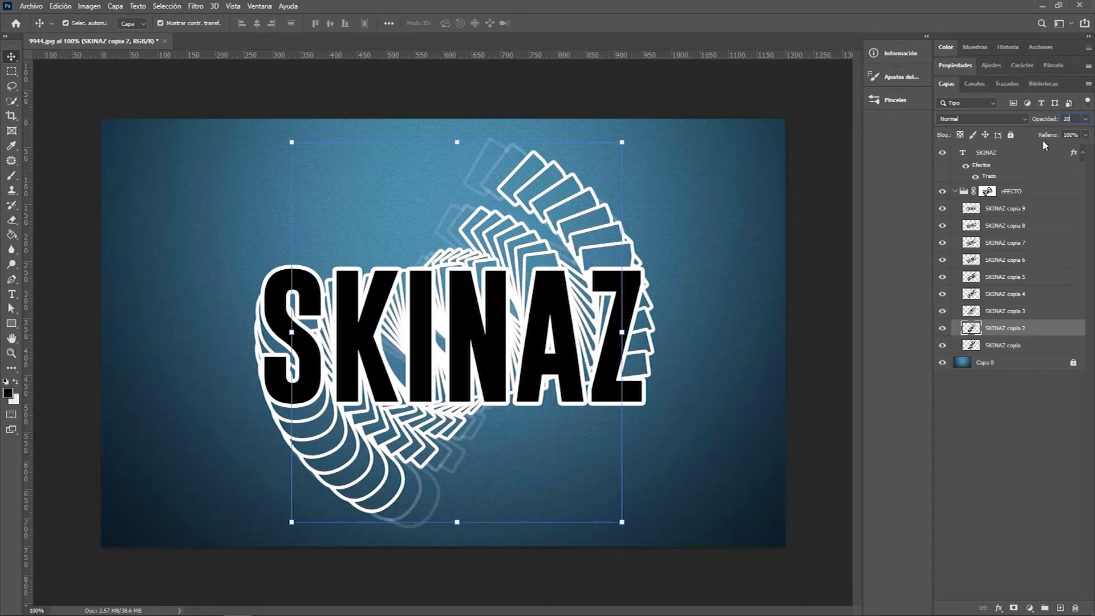
left_click(1020, 312)
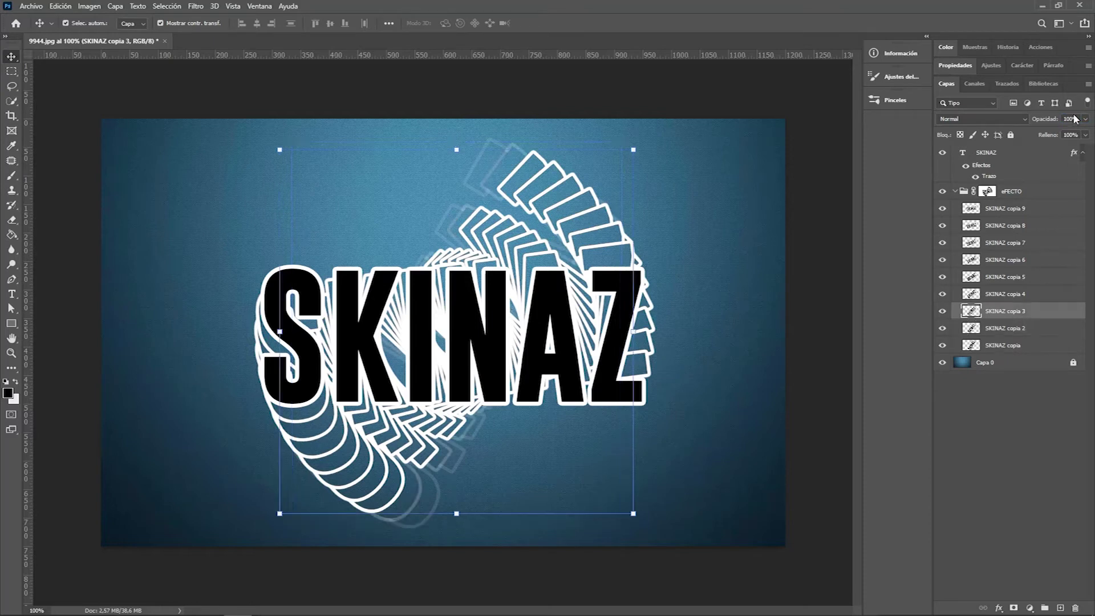
left_click_drag(1060, 121, 1059, 123)
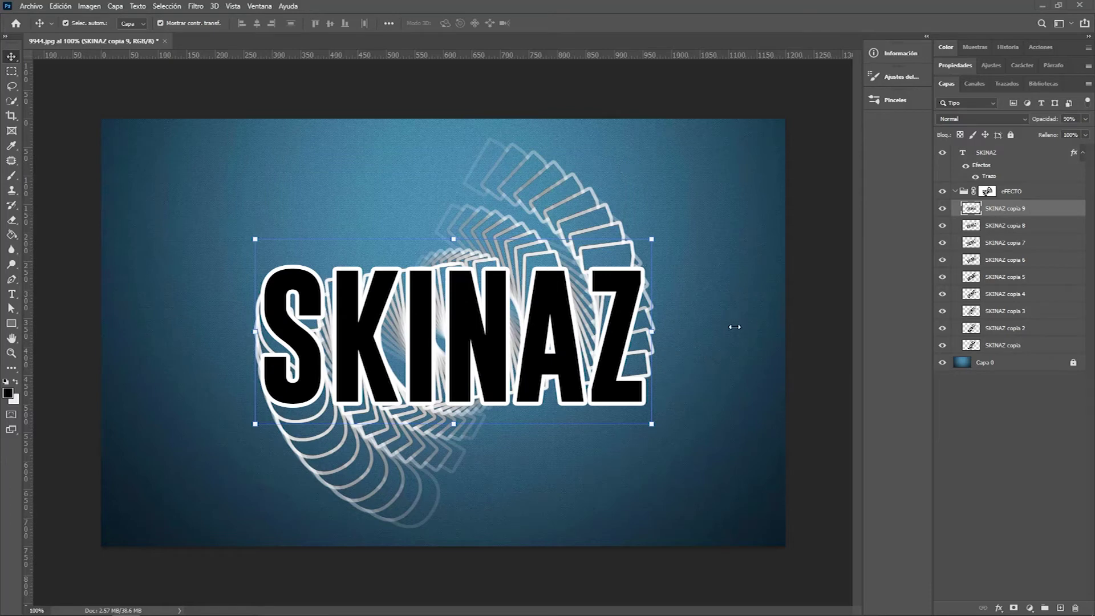
left_click(955, 192)
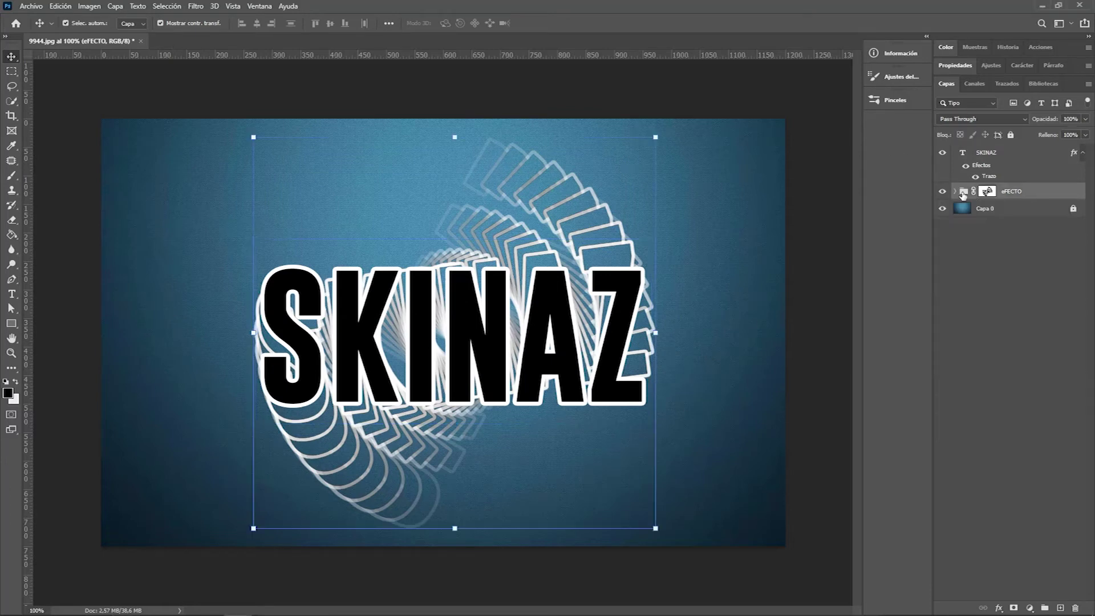
Convert the eFECTO group to a smart object and open the fx layer effects list
right_click(1031, 198)
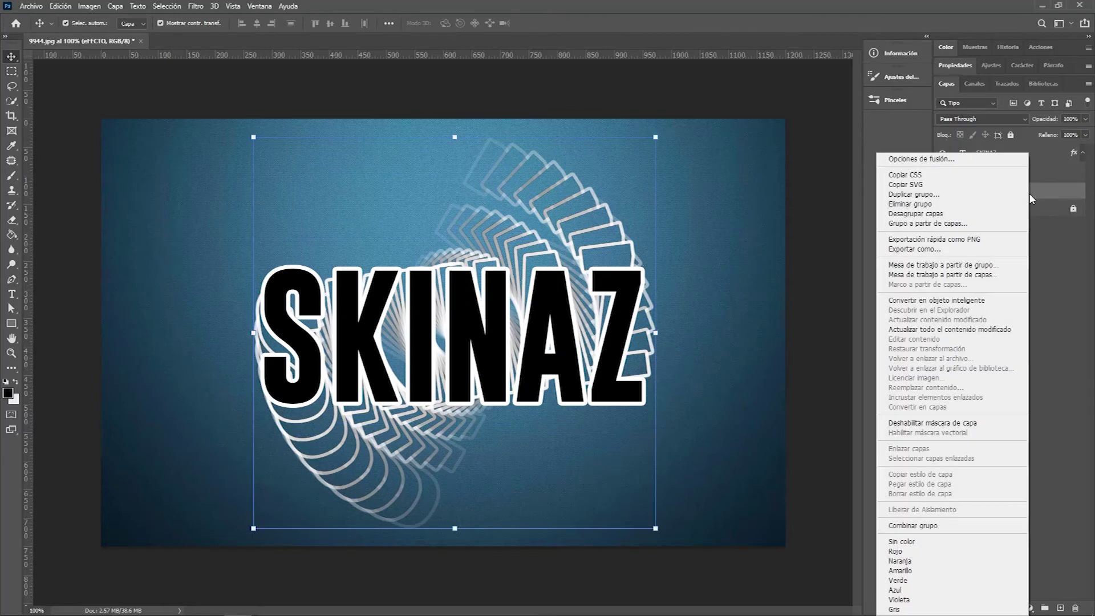
left_click(987, 306)
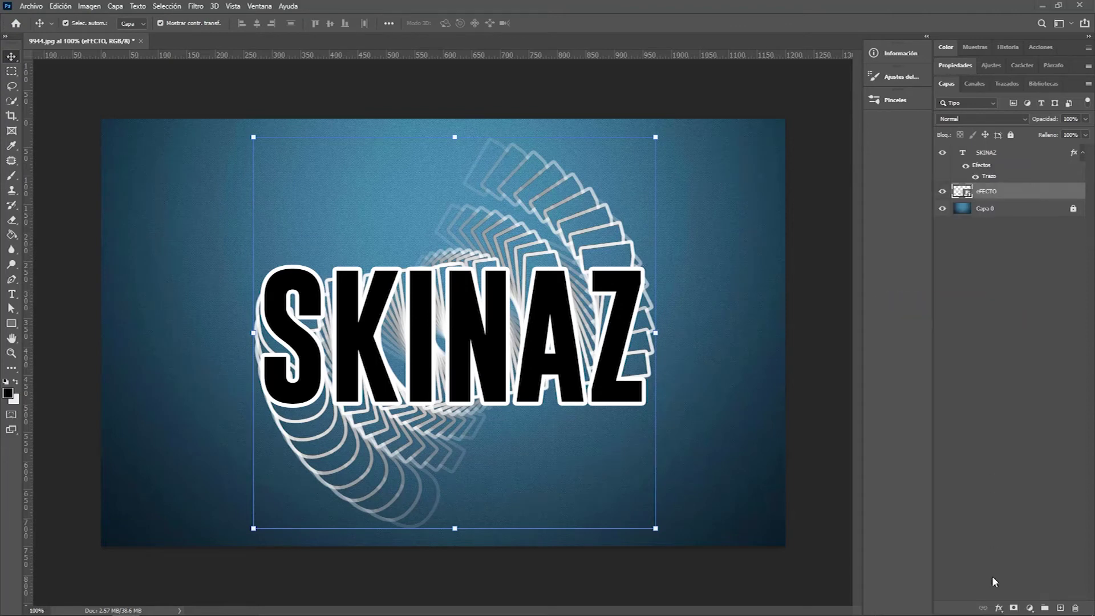
left_click(999, 609)
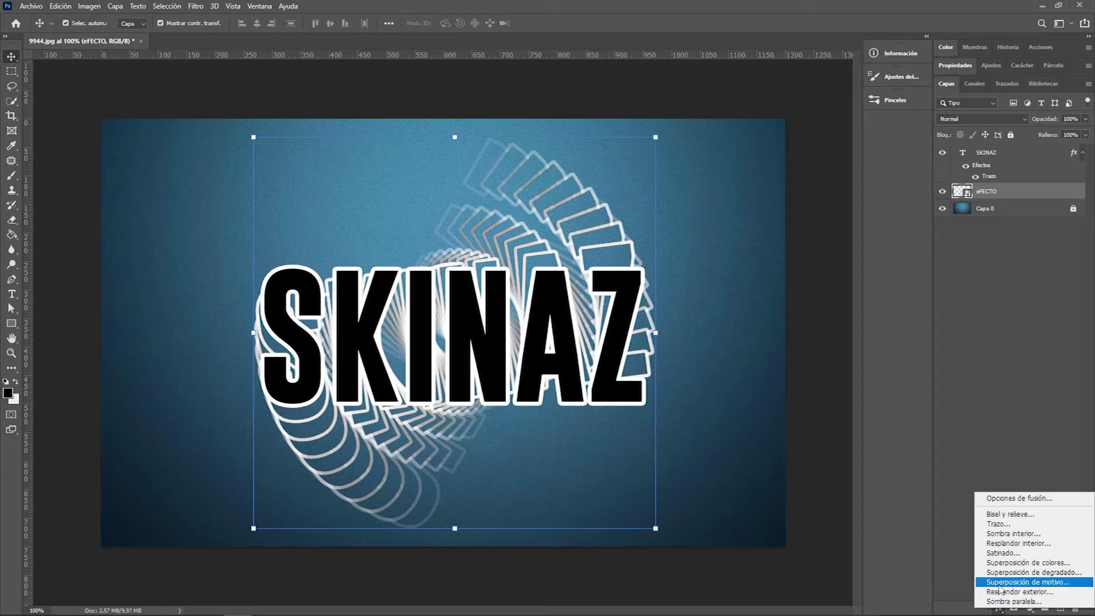
Apply an orange-pink-blue-cyan Gradient Overlay at angle 0 to the eFECTO layer
left_click(1062, 573)
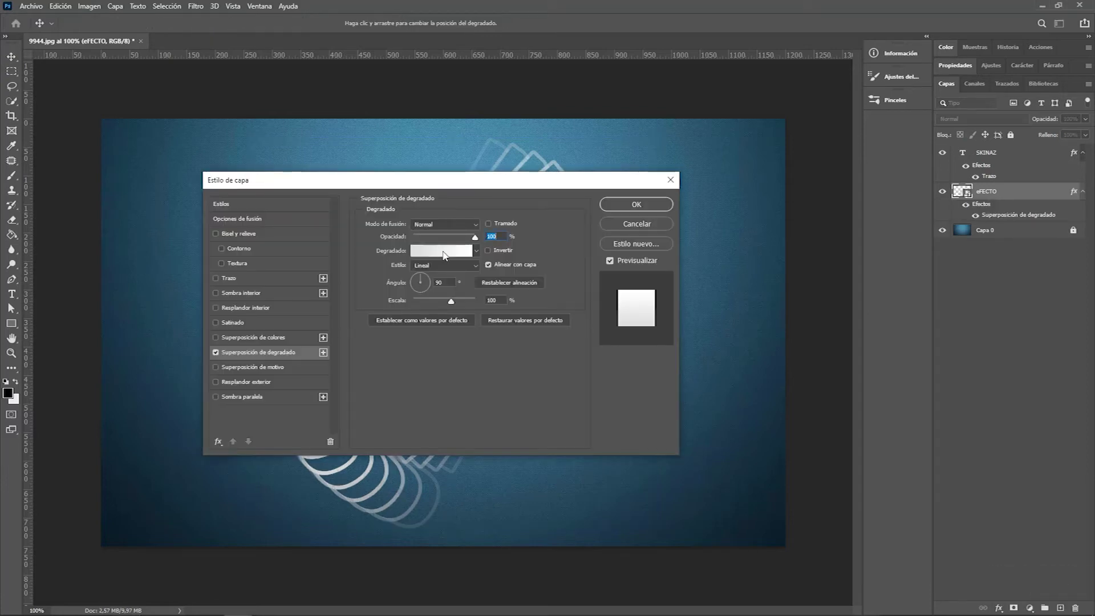
left_click(456, 248)
left_click_drag(748, 137, 409, 152)
scroll(427, 242, "down", 2)
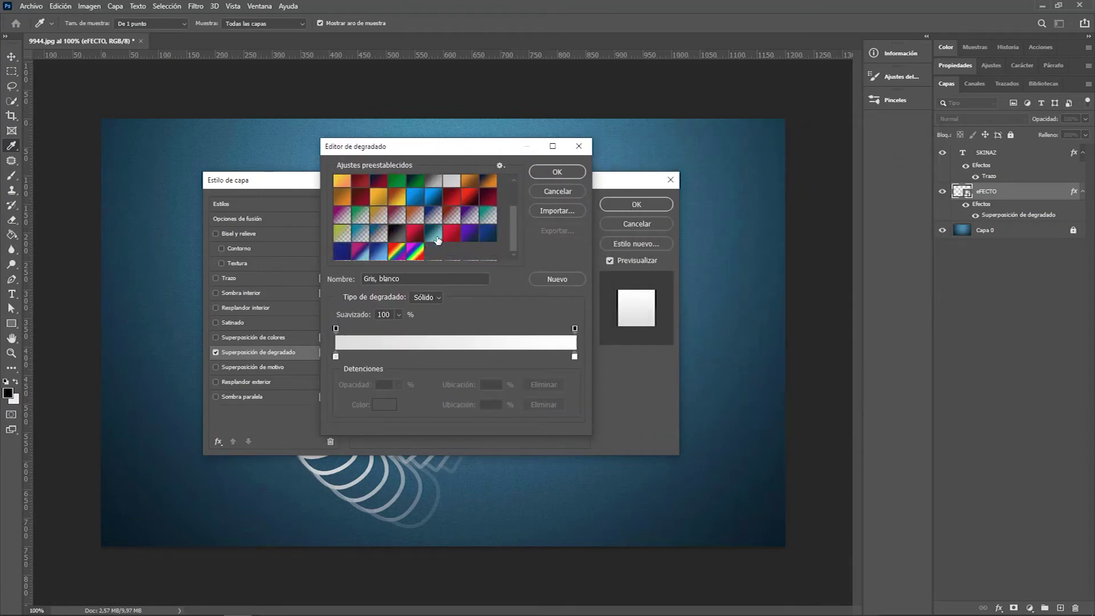
scroll(428, 242, "up", 2)
scroll(426, 243, "down", 2)
left_click(336, 357)
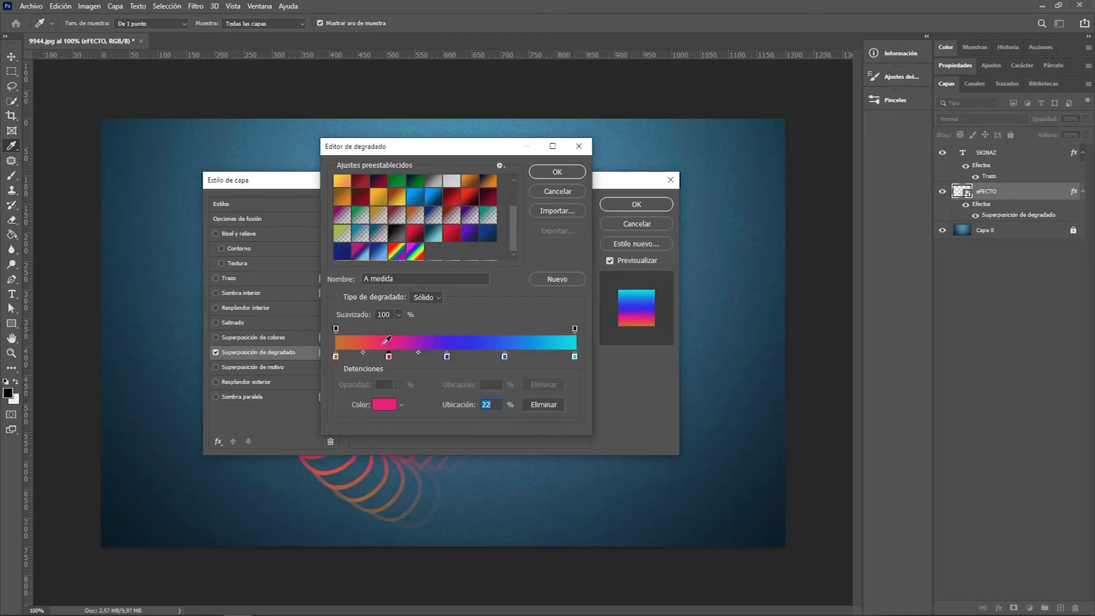
left_click(561, 173)
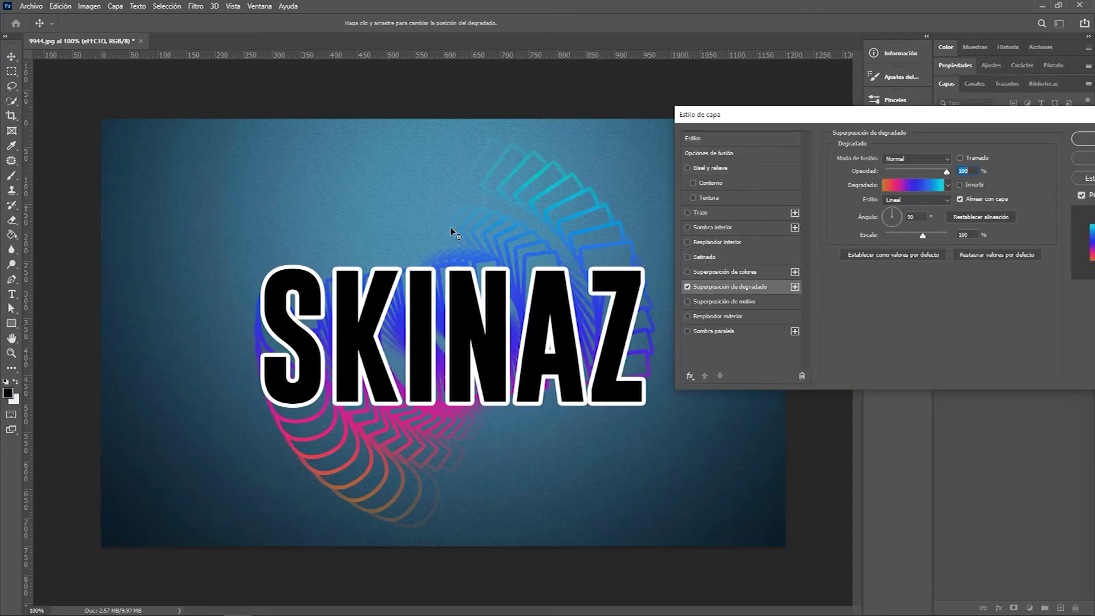
left_click_drag(741, 114, 416, 136)
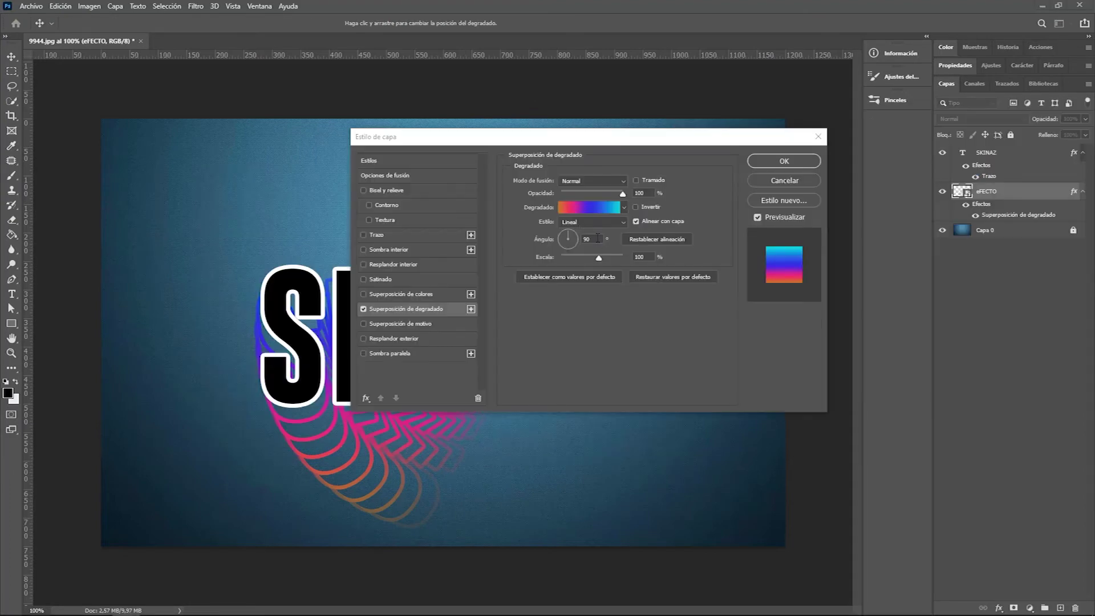
double_click(583, 239)
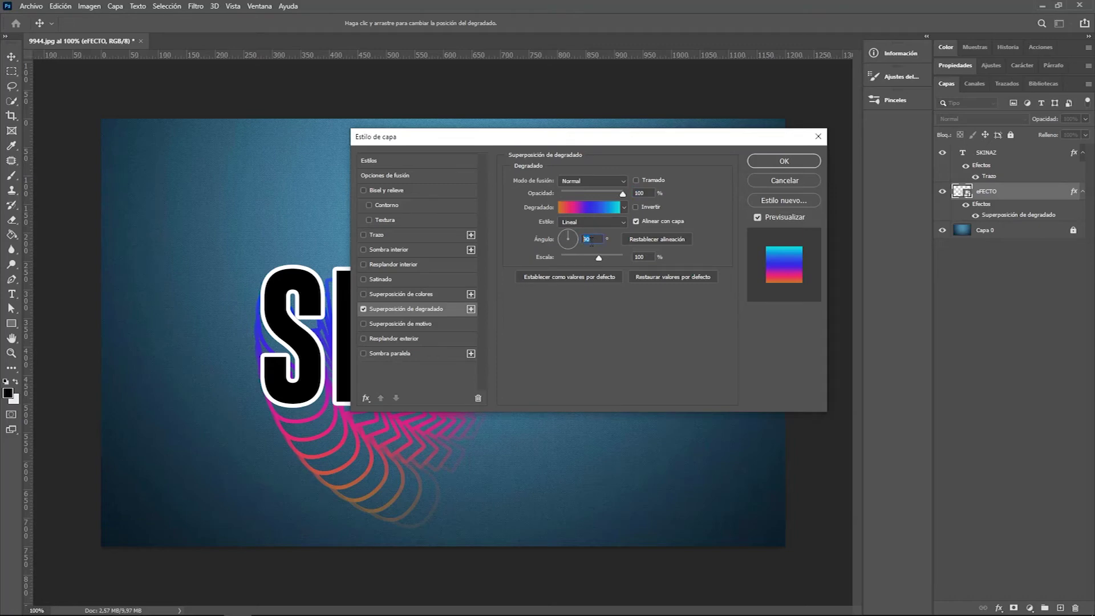
type("0")
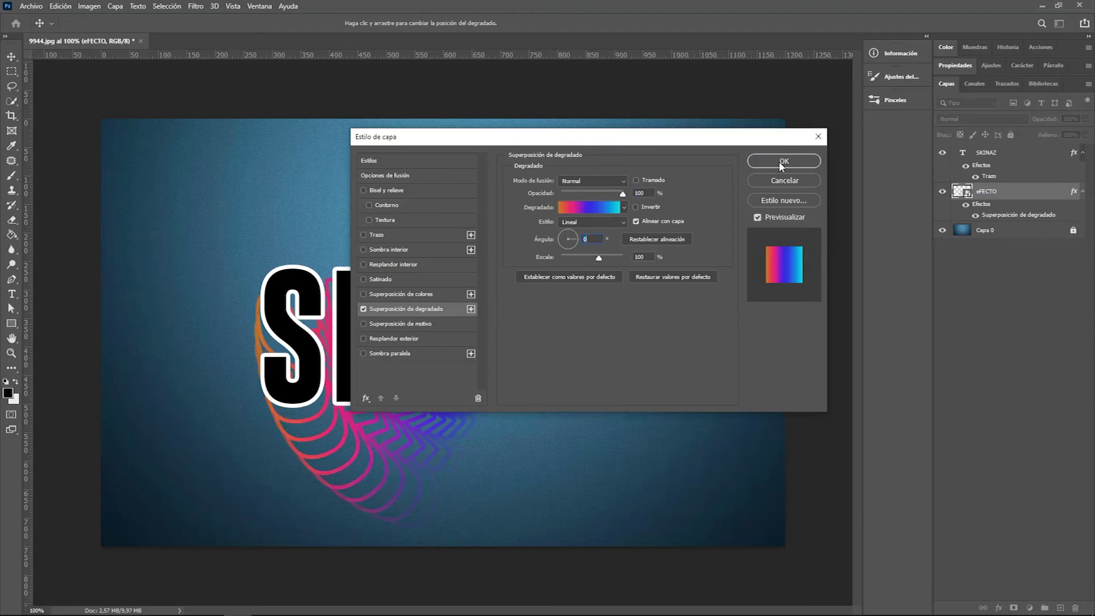
left_click(784, 162)
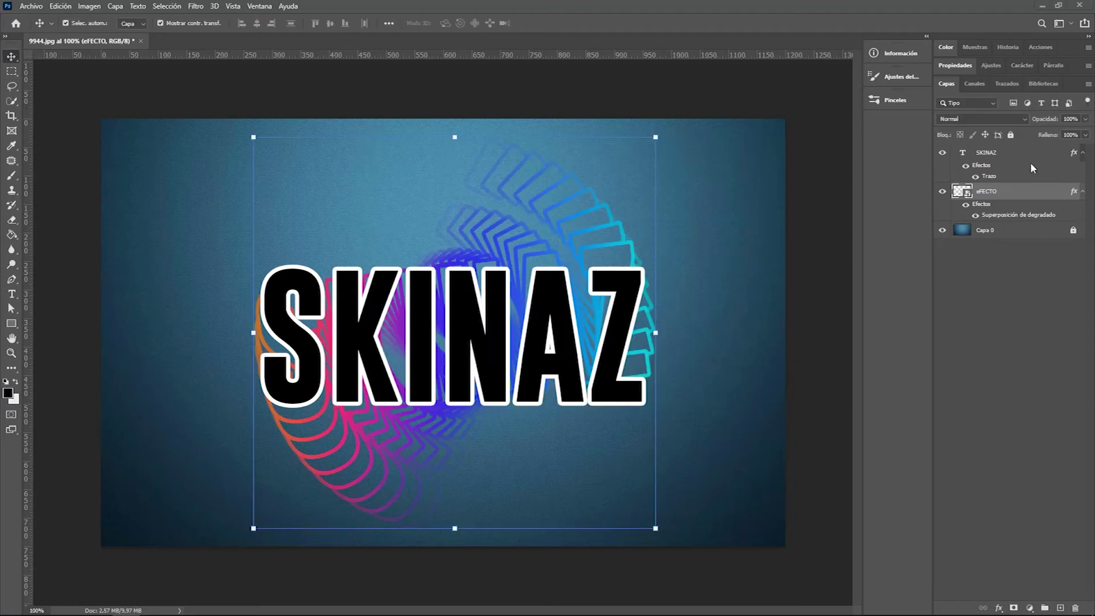
Reopen eFECTO's gradient overlay and save the gradient as a new preset with Nuevo
left_click(998, 154)
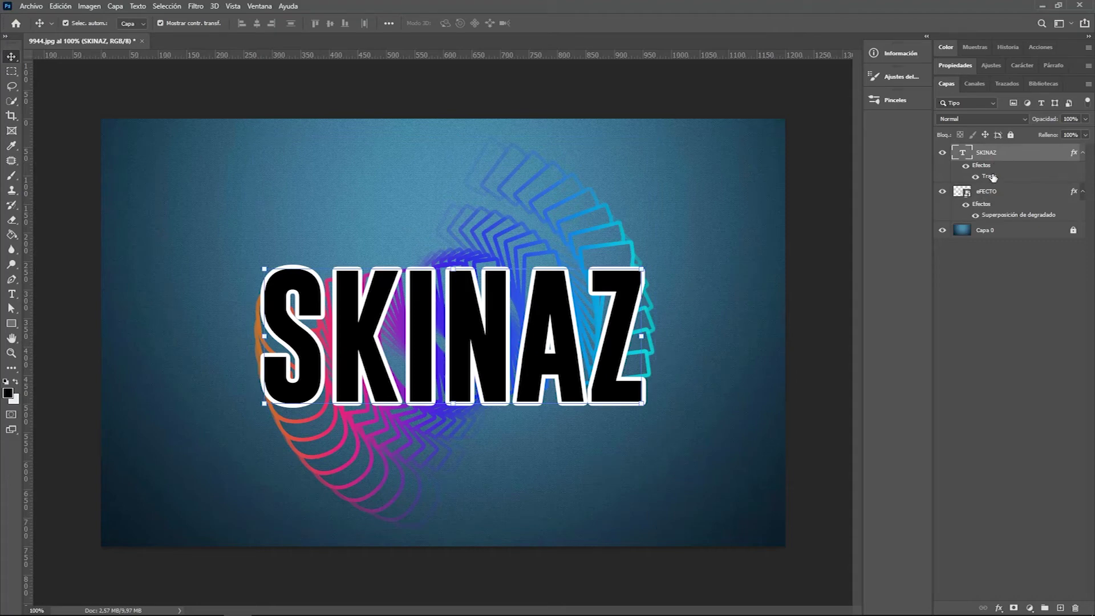
left_click(1004, 220)
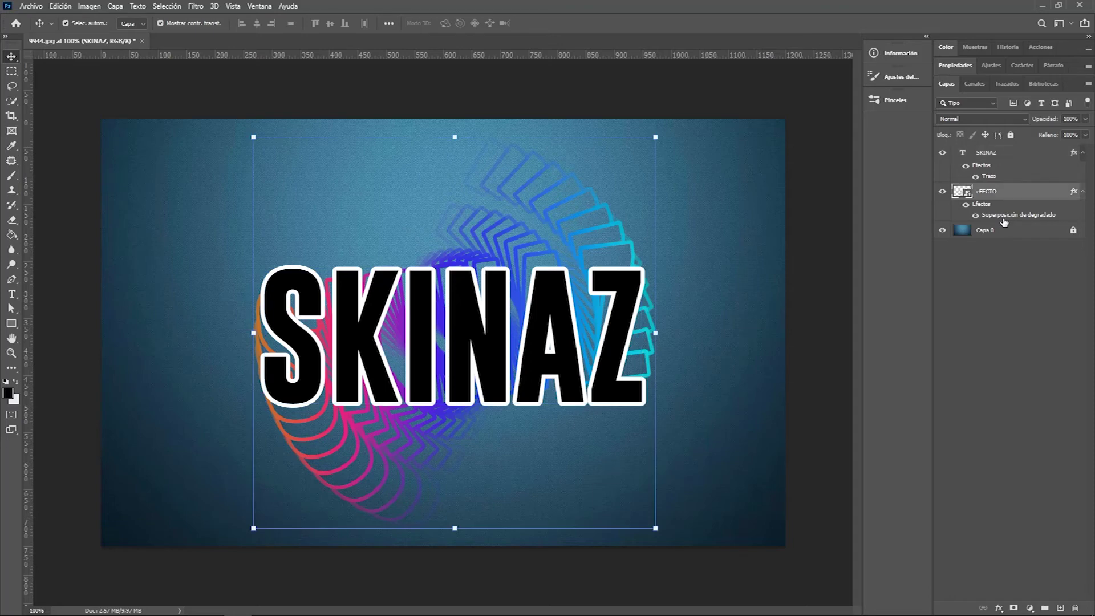
double_click(1004, 221)
left_click(593, 205)
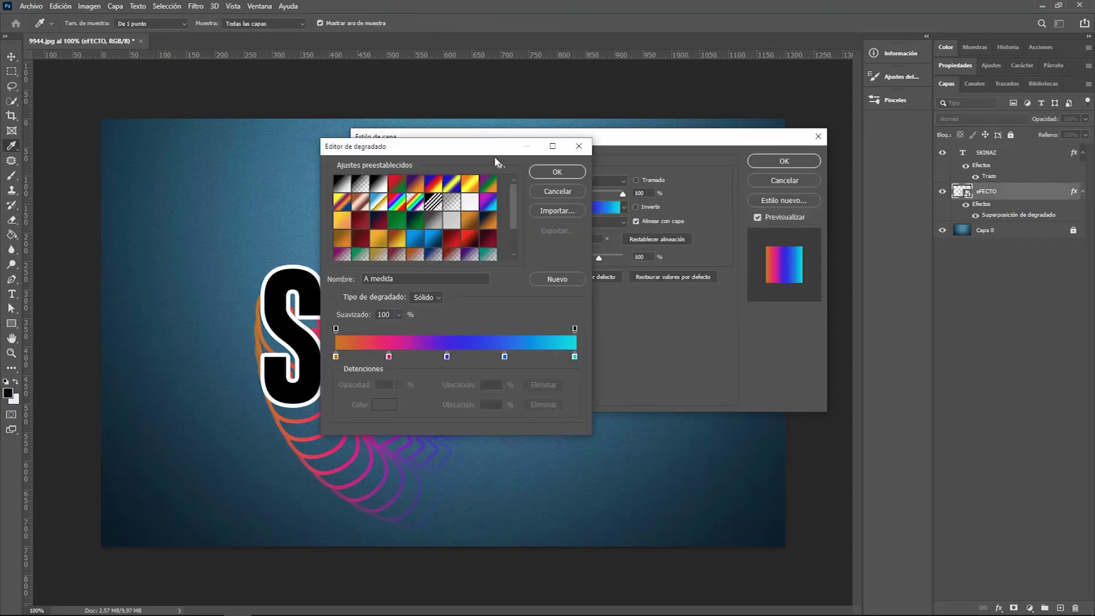
left_click_drag(489, 153, 480, 119)
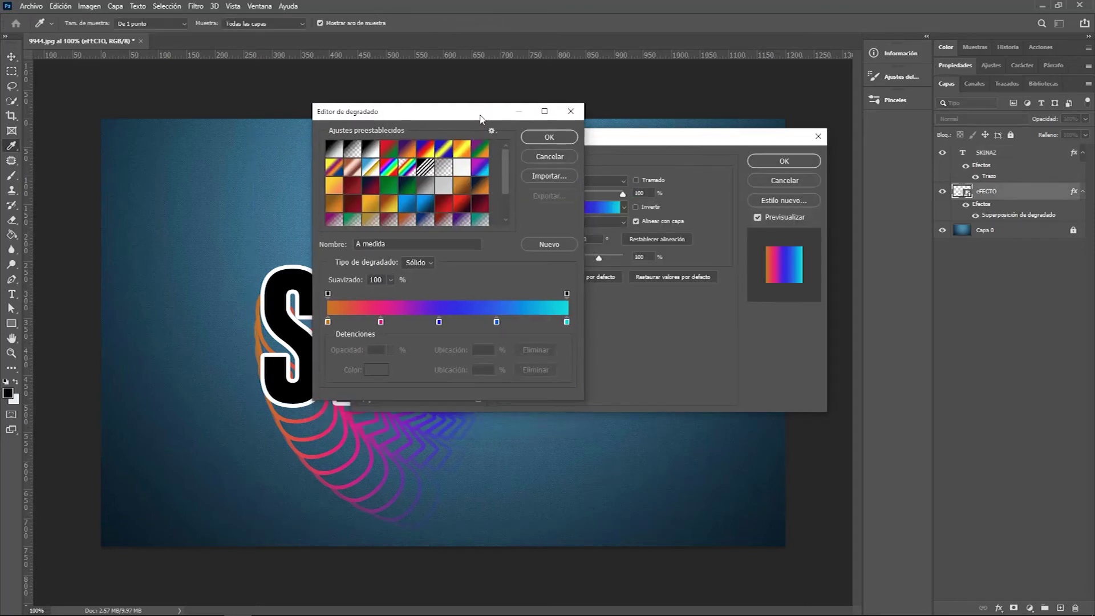
left_click(546, 243)
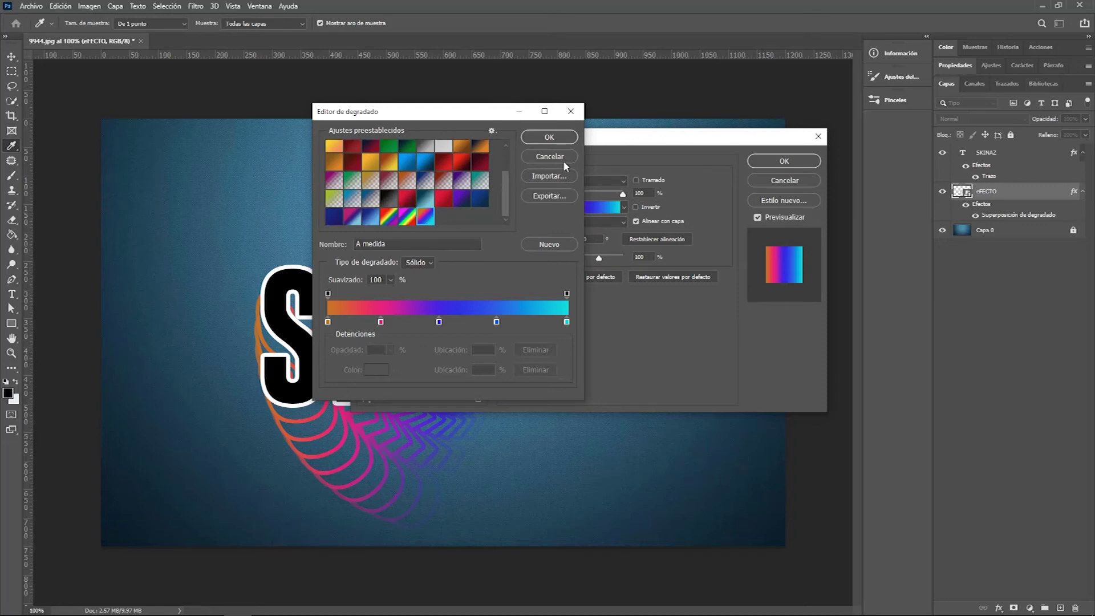
left_click(556, 138)
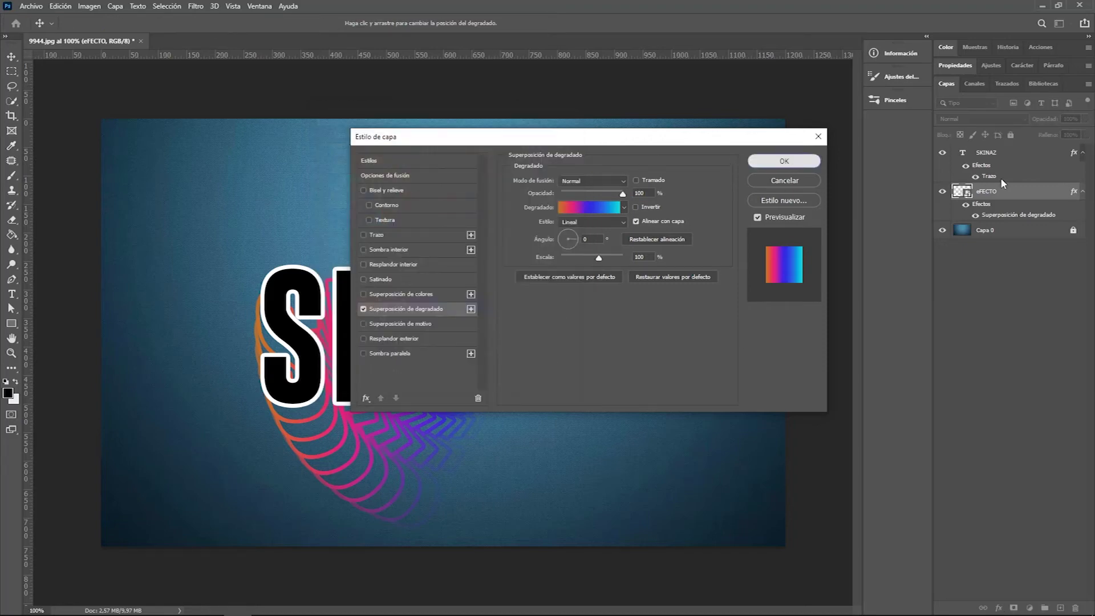
left_click(759, 162)
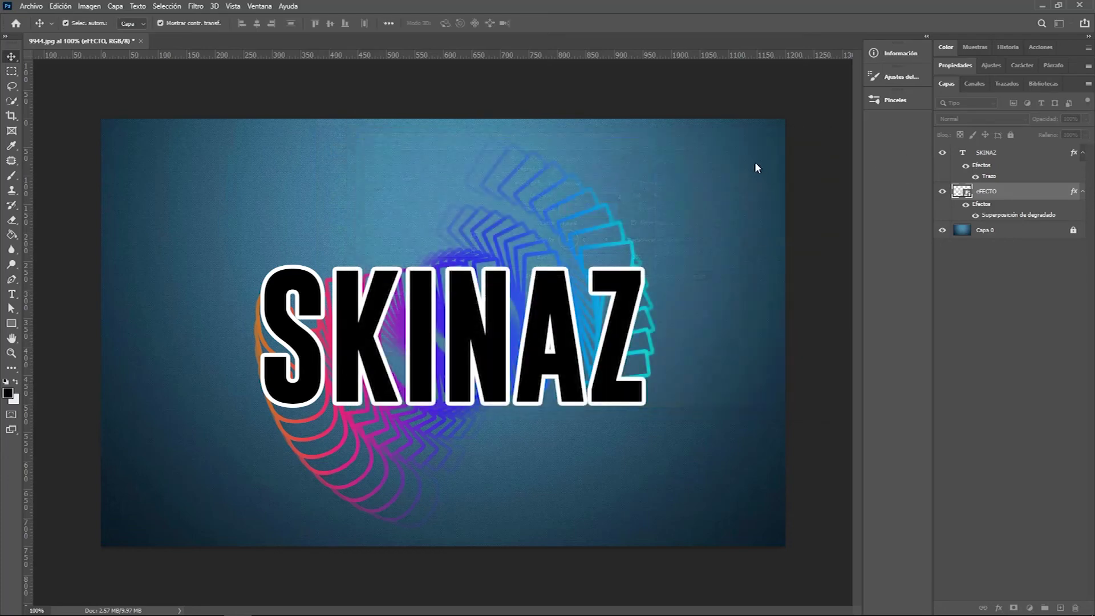
left_click(994, 160)
right_click(994, 160)
left_click(1007, 161)
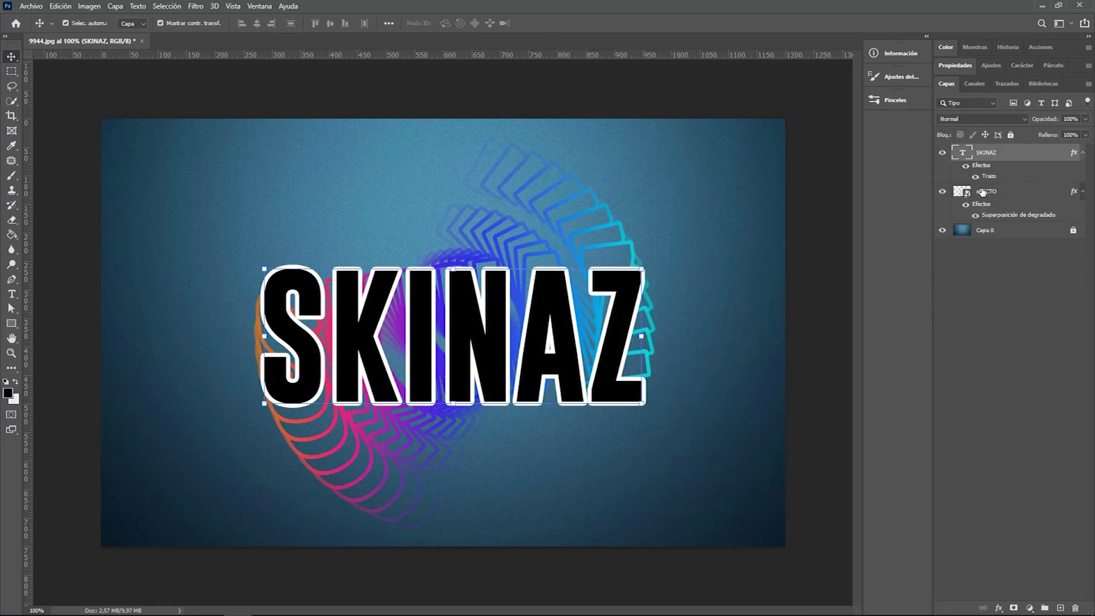
Give the SKINAZ stroke the saved orange-pink-blue-cyan linear gradient at angle 0
double_click(992, 181)
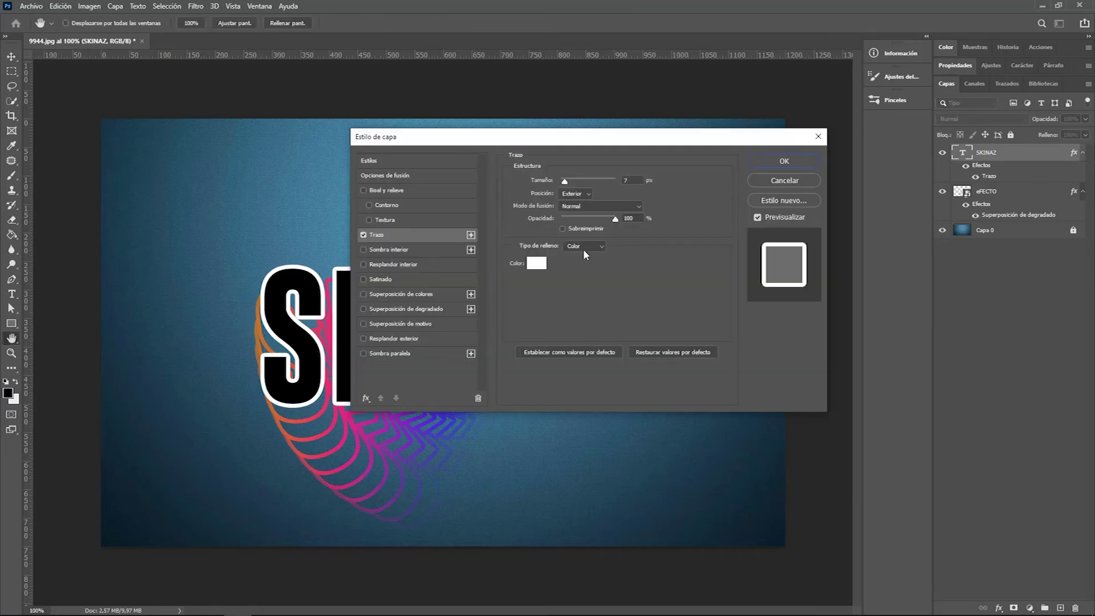
left_click(584, 249)
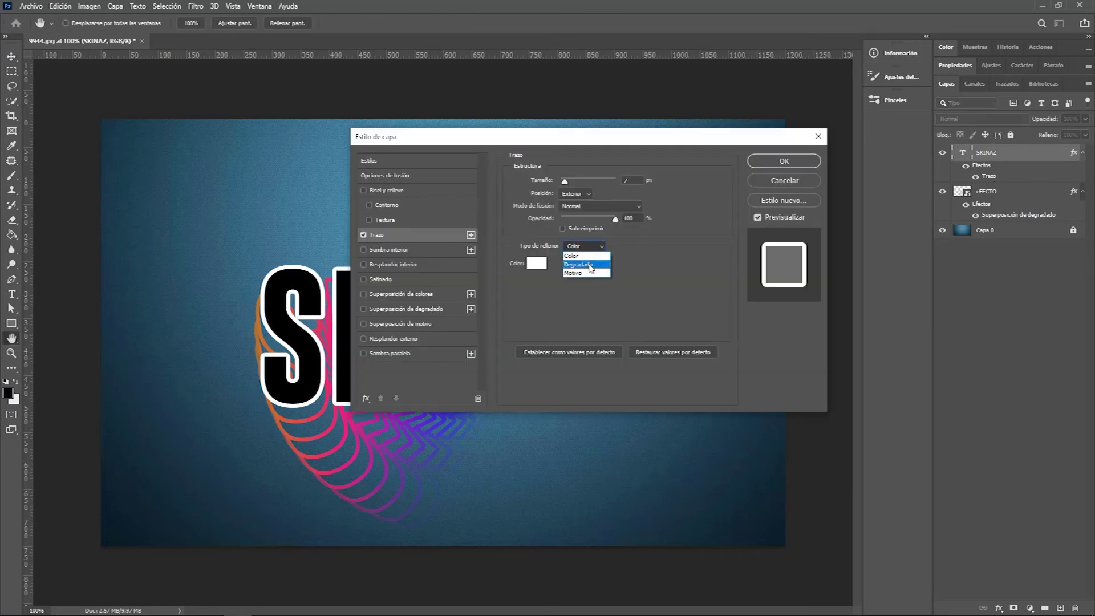
left_click(591, 268)
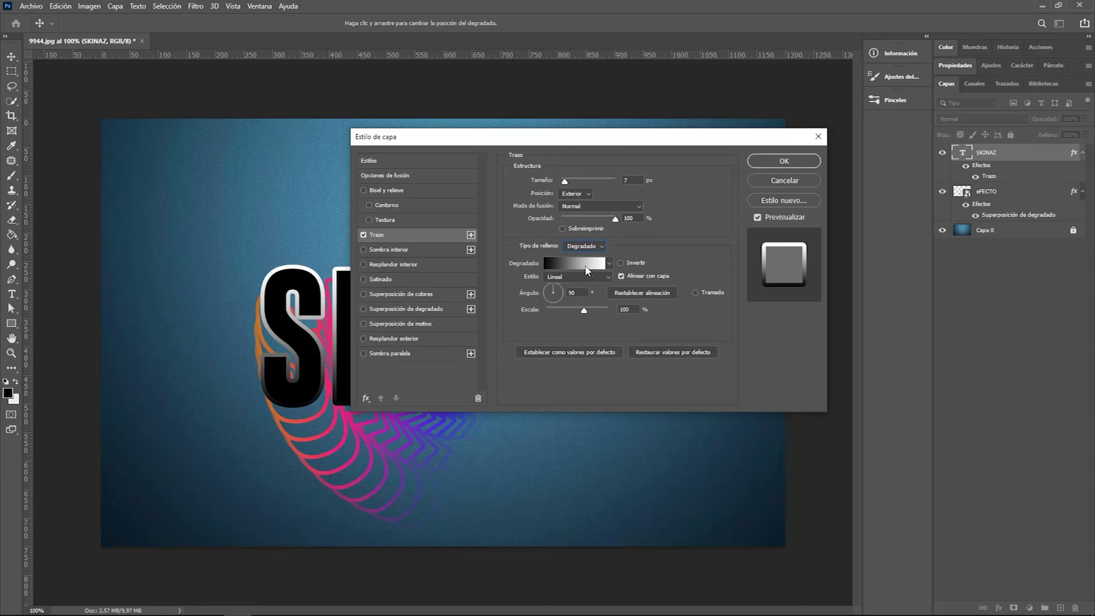
left_click(587, 263)
scroll(432, 220, "down", 2)
scroll(432, 219, "down", 1)
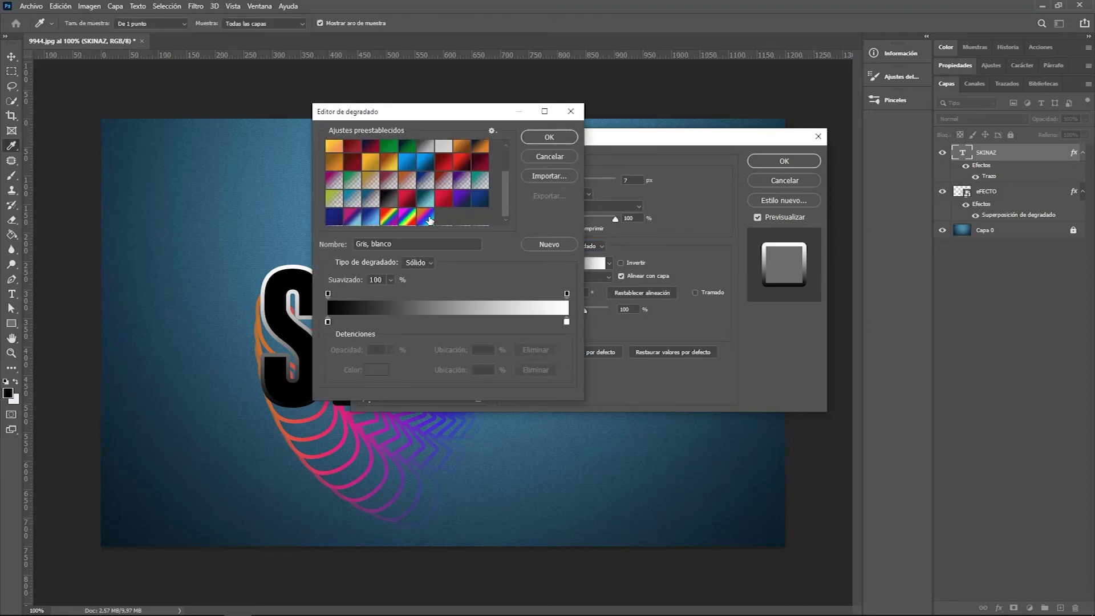
left_click(427, 217)
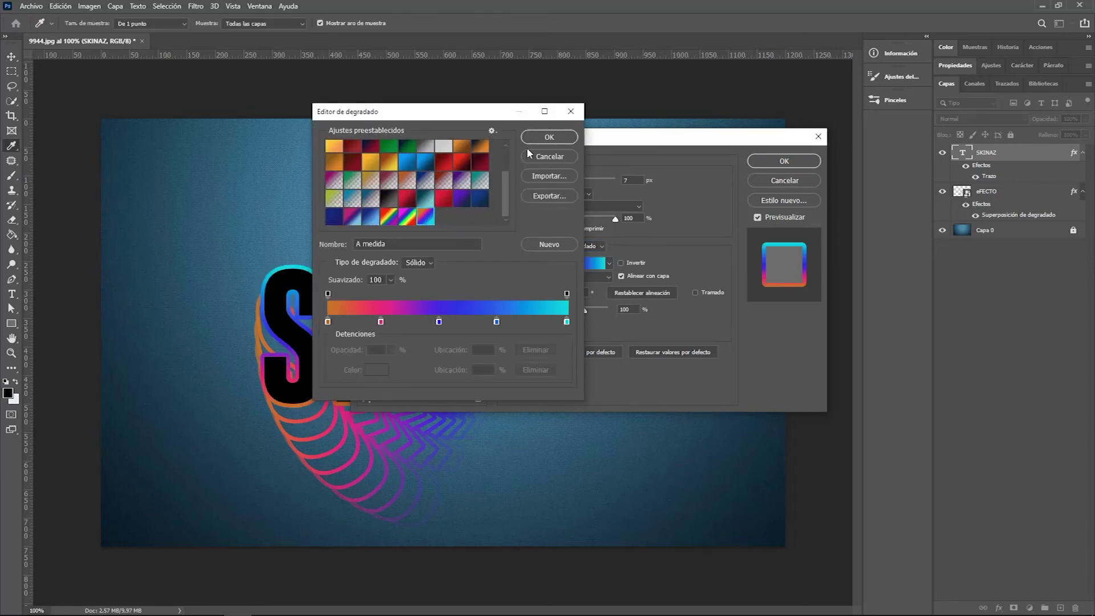
left_click(556, 139)
left_click(578, 277)
left_click(578, 289)
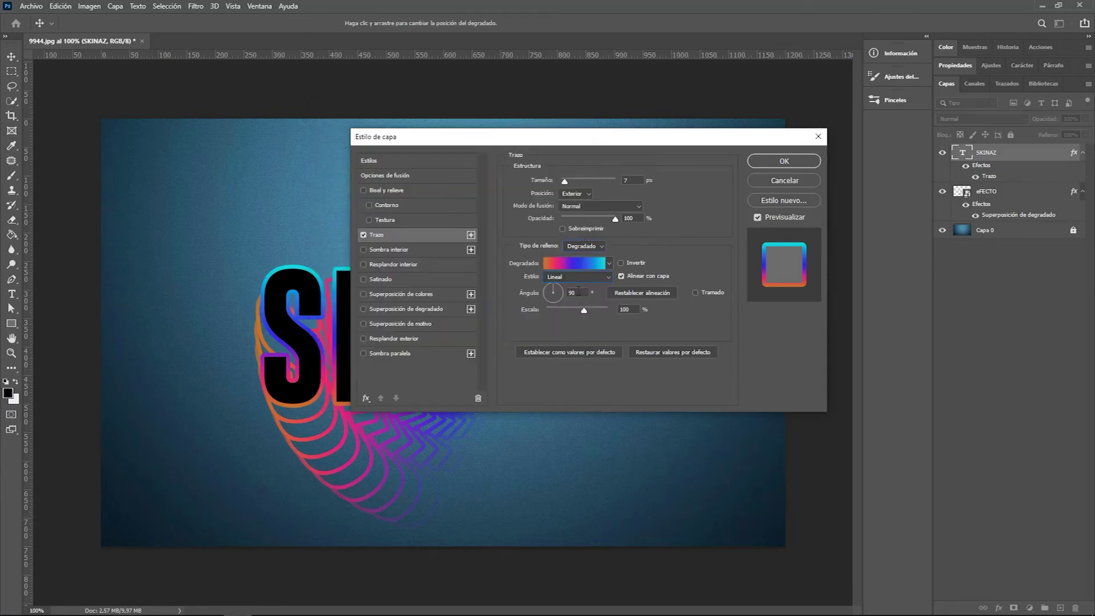
type("0")
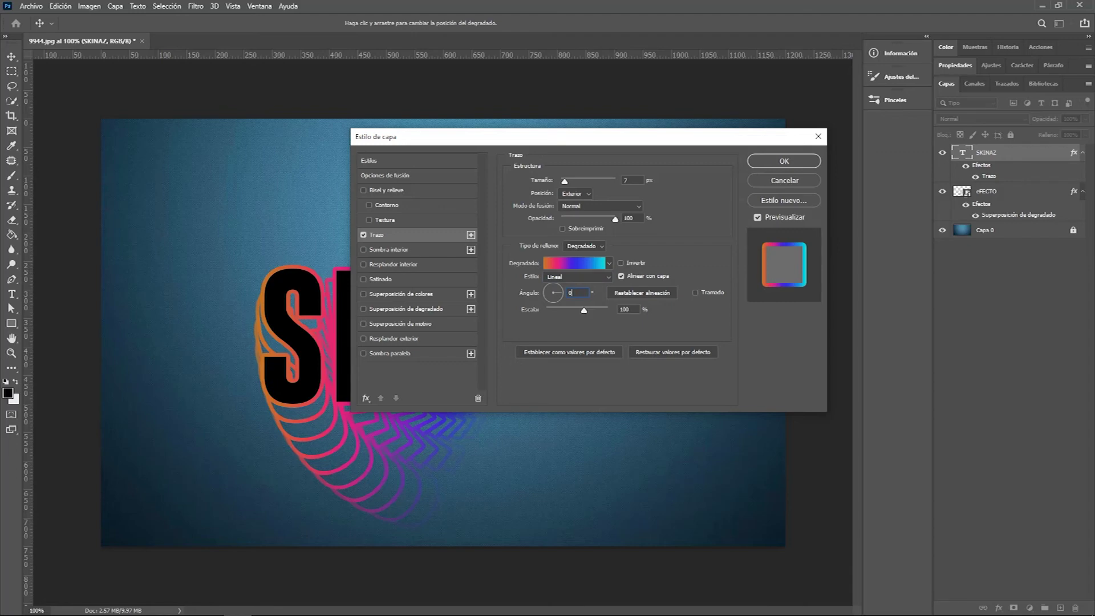
left_click(785, 161)
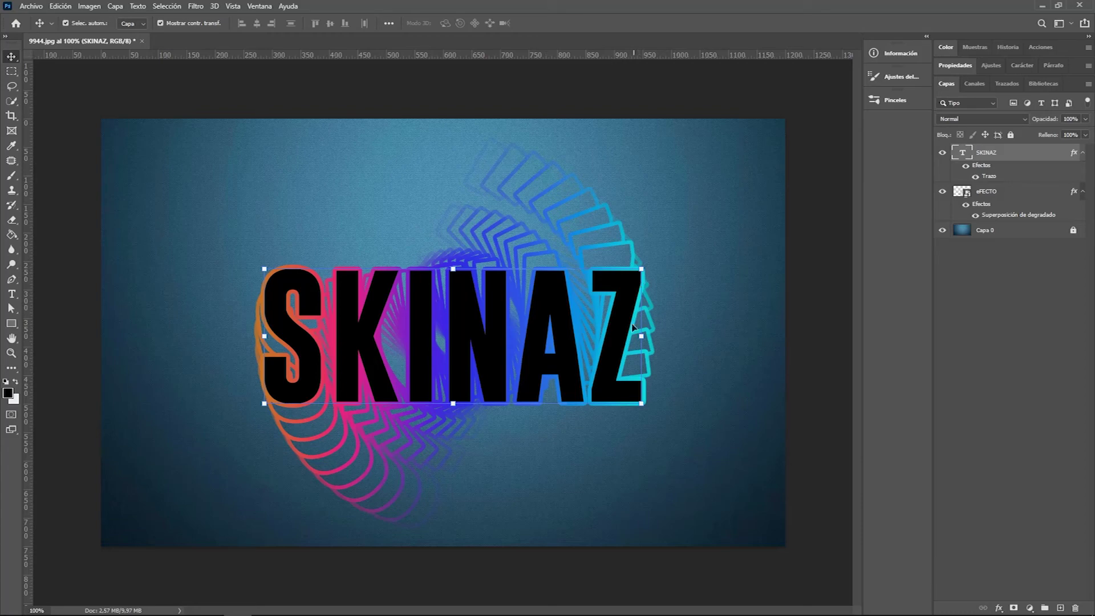
Set the SKINAZ layer's fill to 0% so only the gradient outline remains
left_click(1086, 135)
left_click_drag(1086, 149, 1024, 150)
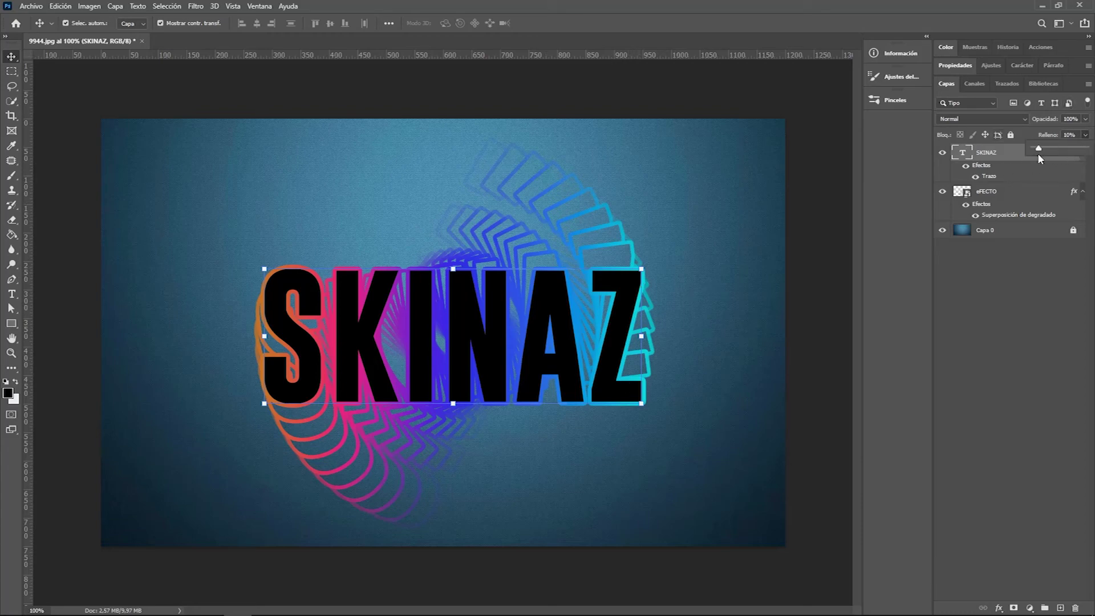
left_click(811, 438)
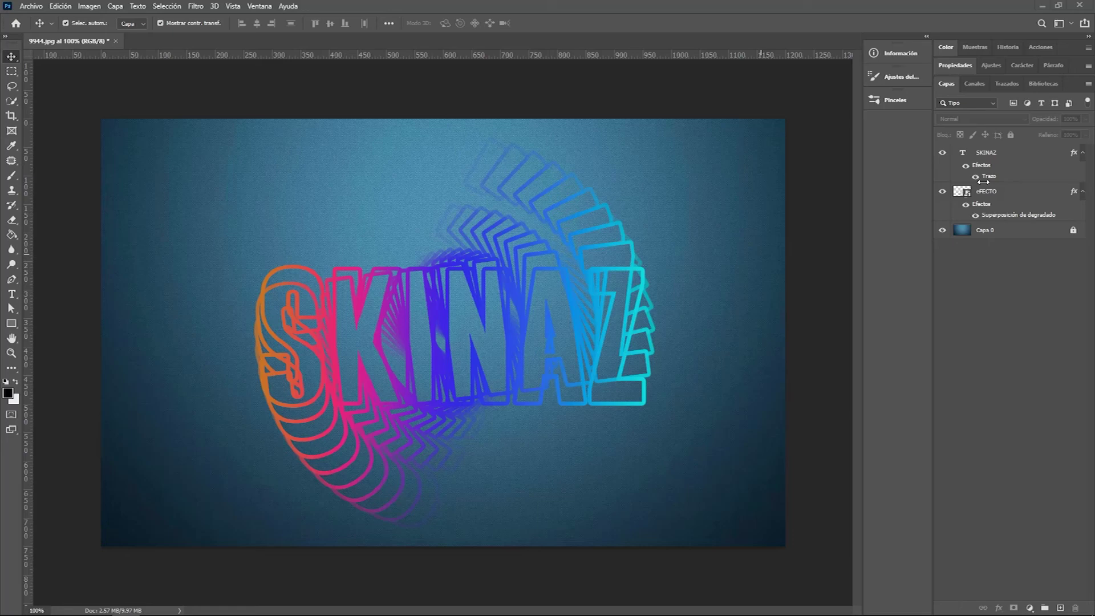
left_click(1014, 153)
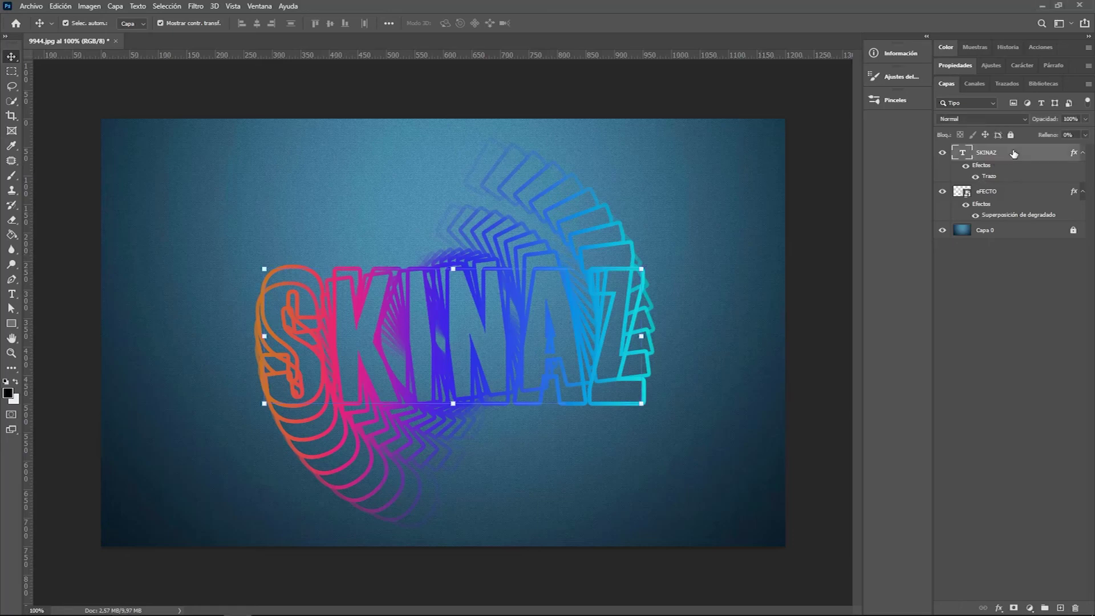
Mask the eFECTO spiral with the SKINAZ letter selection and turn off transform controls
left_click(966, 157, "ctrl")
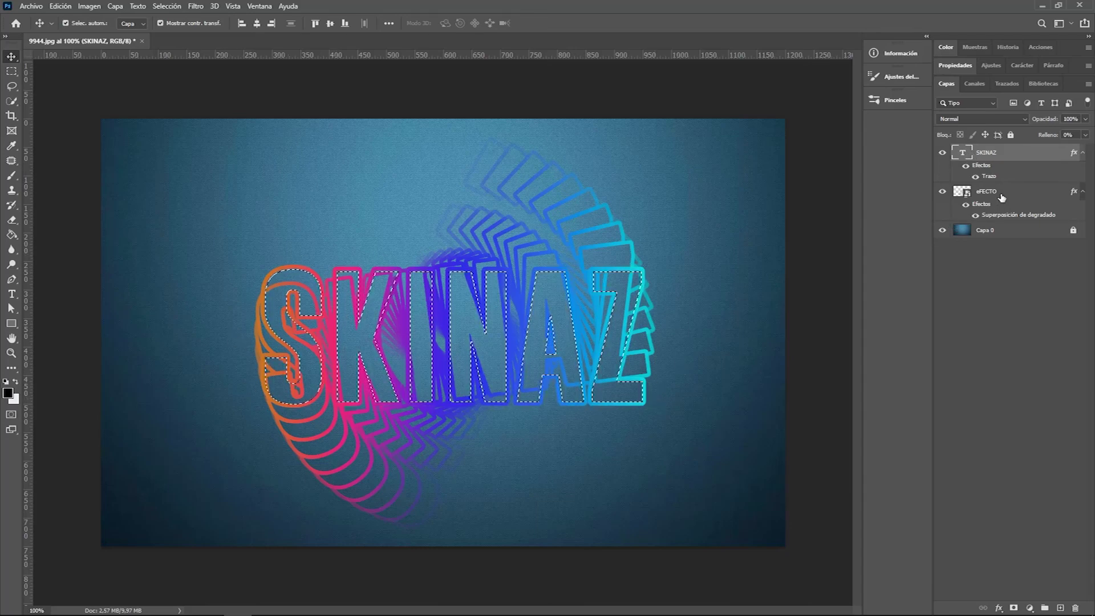
left_click(1038, 195)
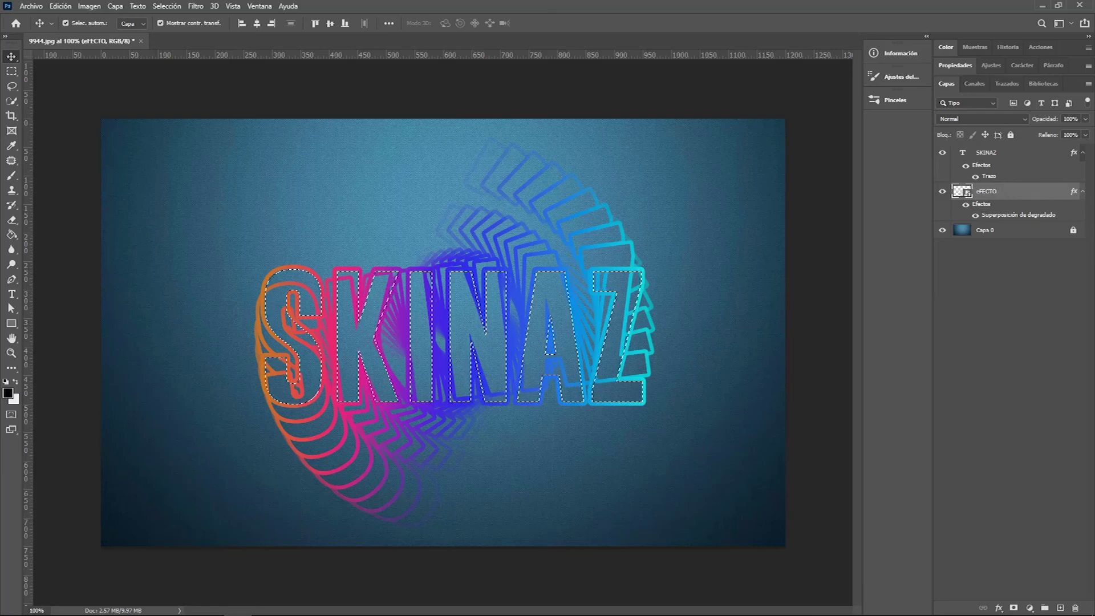
left_click(1014, 609, "alt")
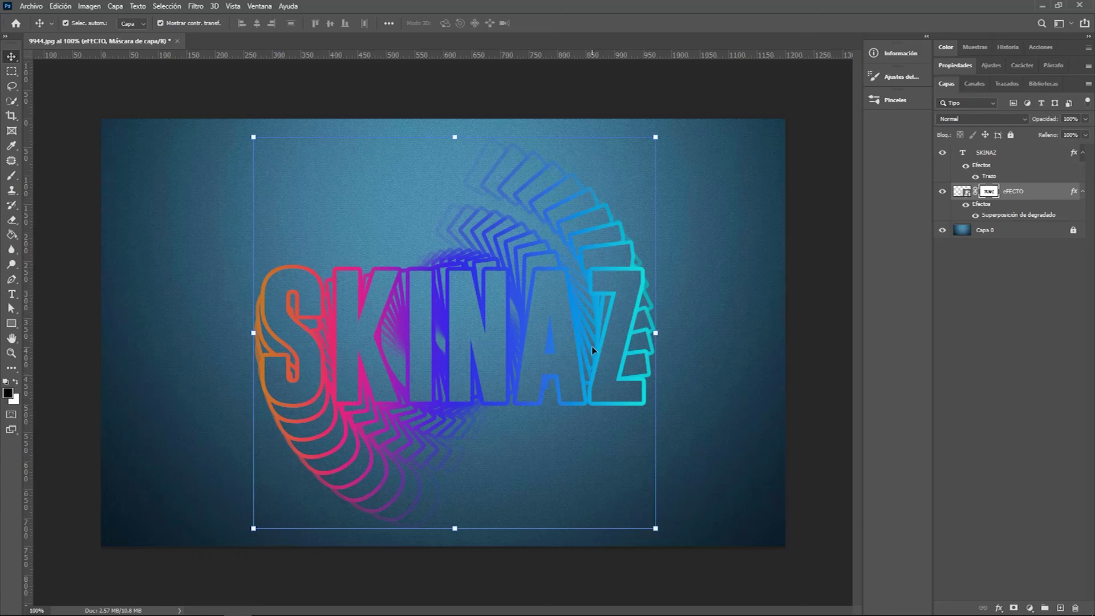
left_click(160, 23)
left_click(676, 239)
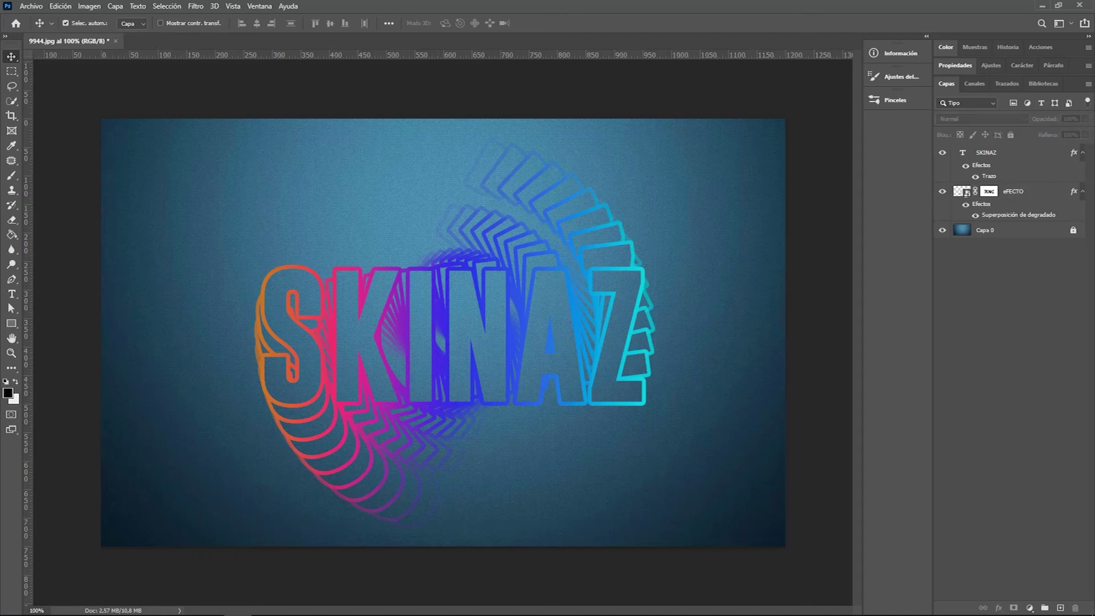
left_click(1051, 235)
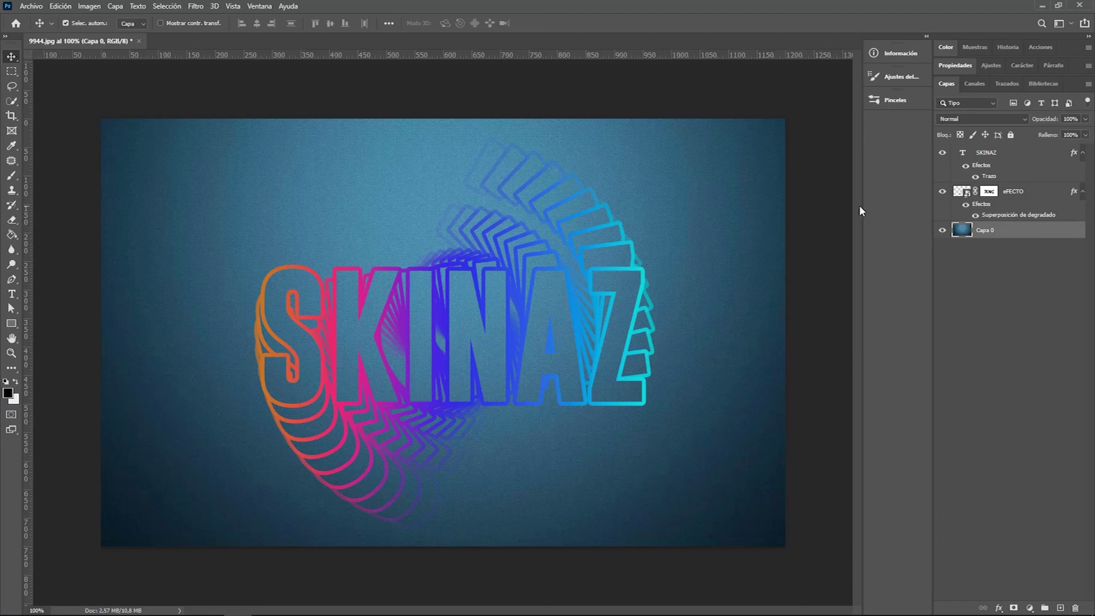
Add a Tono/saturación adjustment above Capa 0: Tono +45, Saturación +16, Luminosidad -74
left_click(1030, 608)
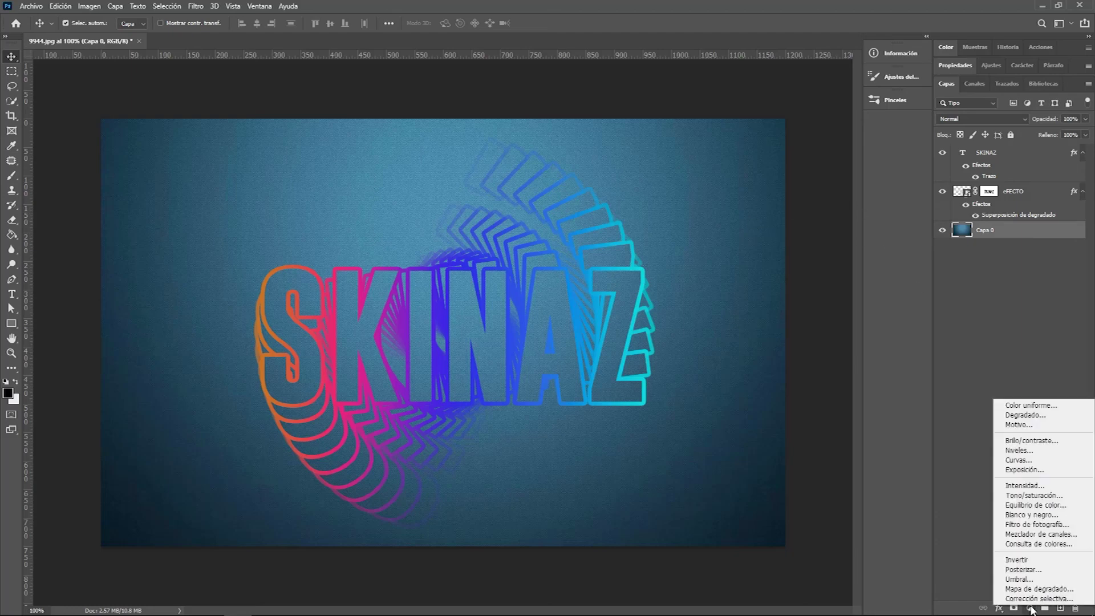
left_click(1035, 496)
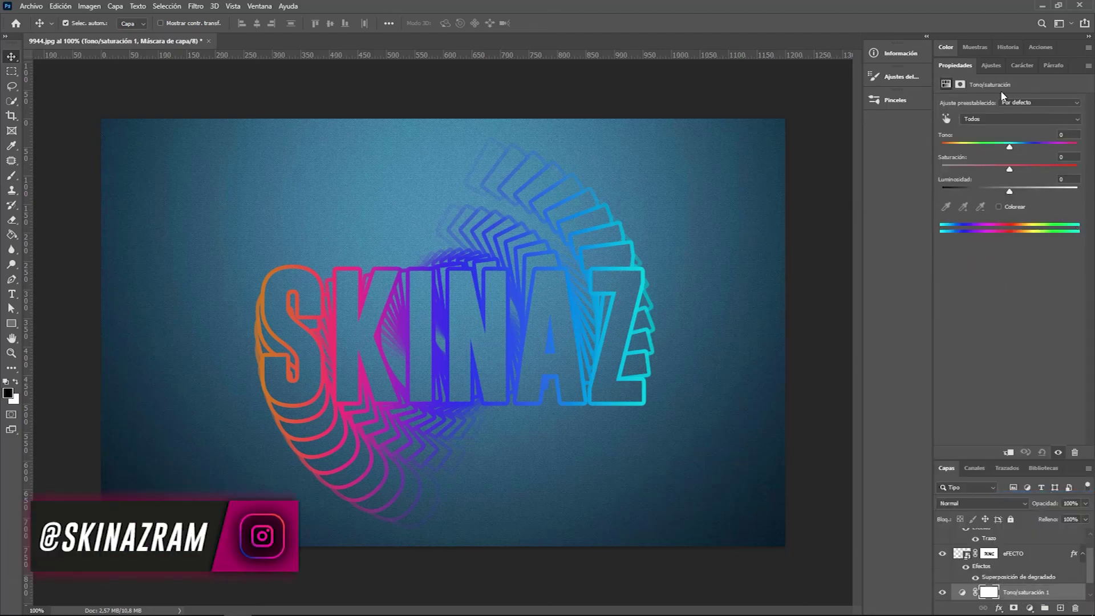
mouse_move(1009, 191)
left_mouse_down()
mouse_move(960, 191)
mouse_move(1021, 170)
left_mouse_up()
left_click_drag(1010, 147, 1040, 147)
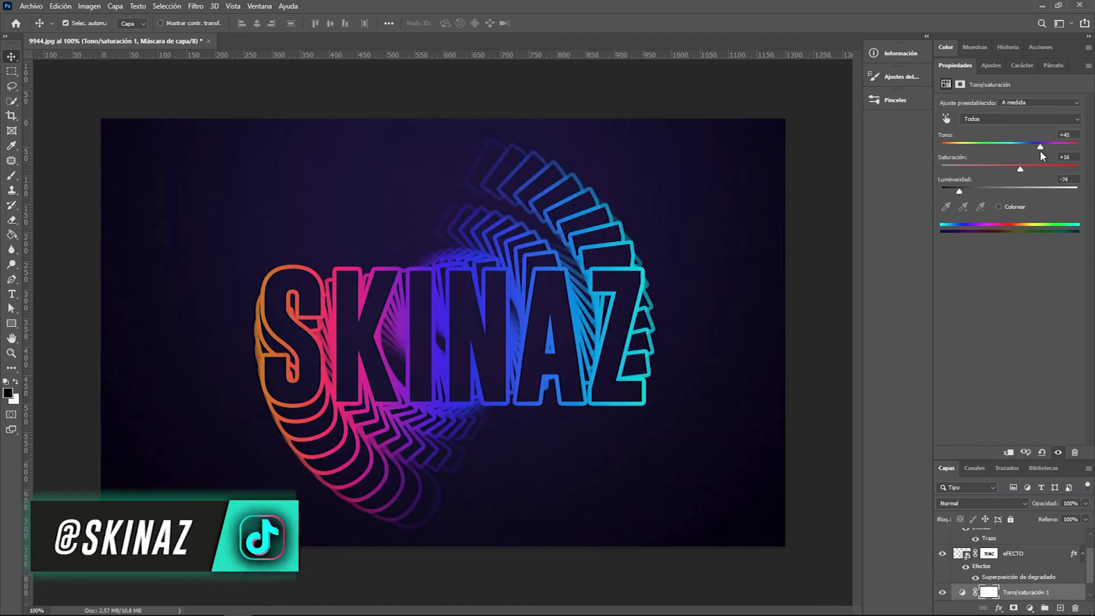